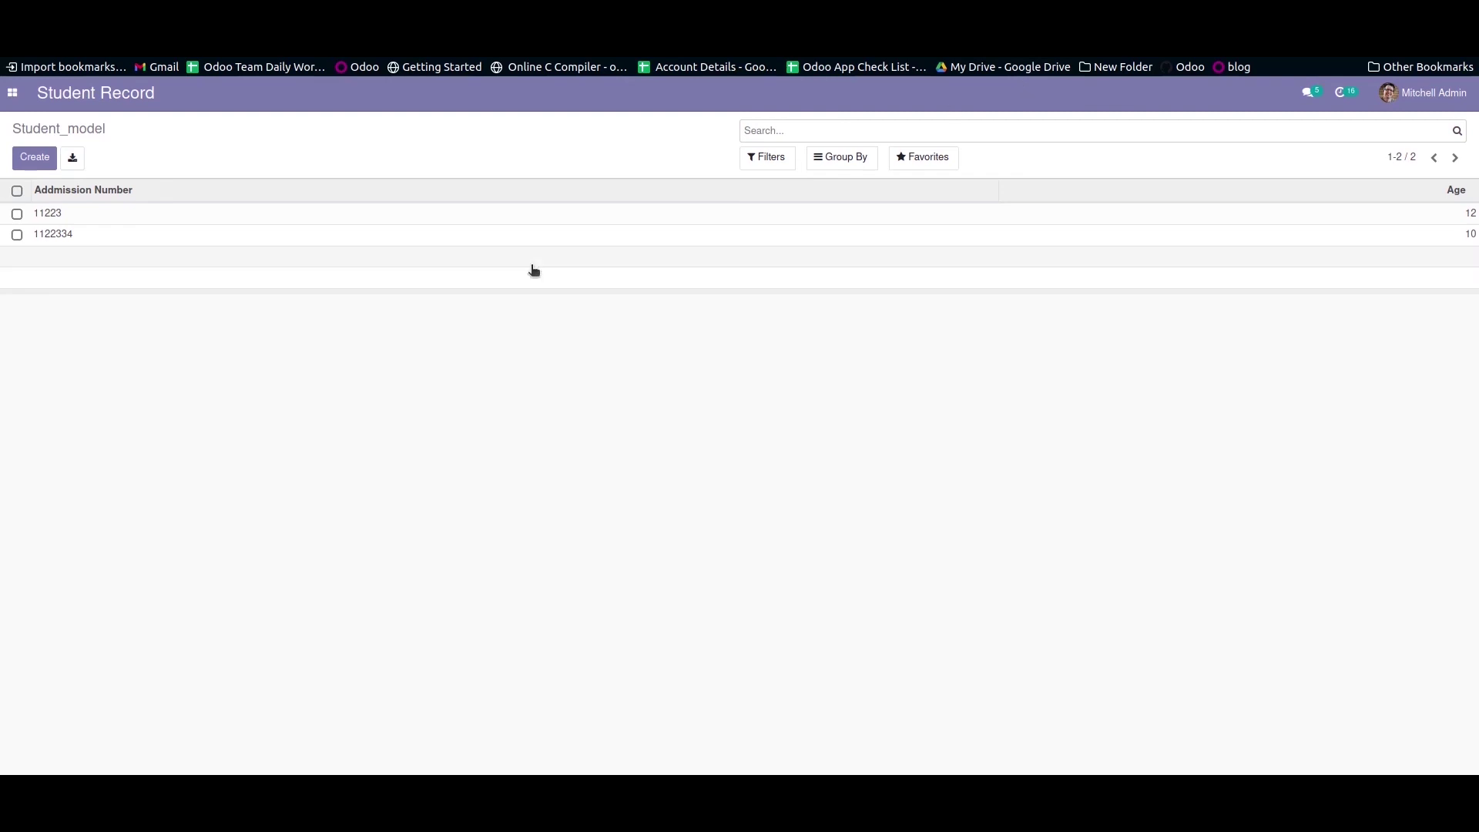
Open, edit and save the student2 record with admission number 1122334, keeping it in Confirm
left_click(414, 245)
left_click(34, 157)
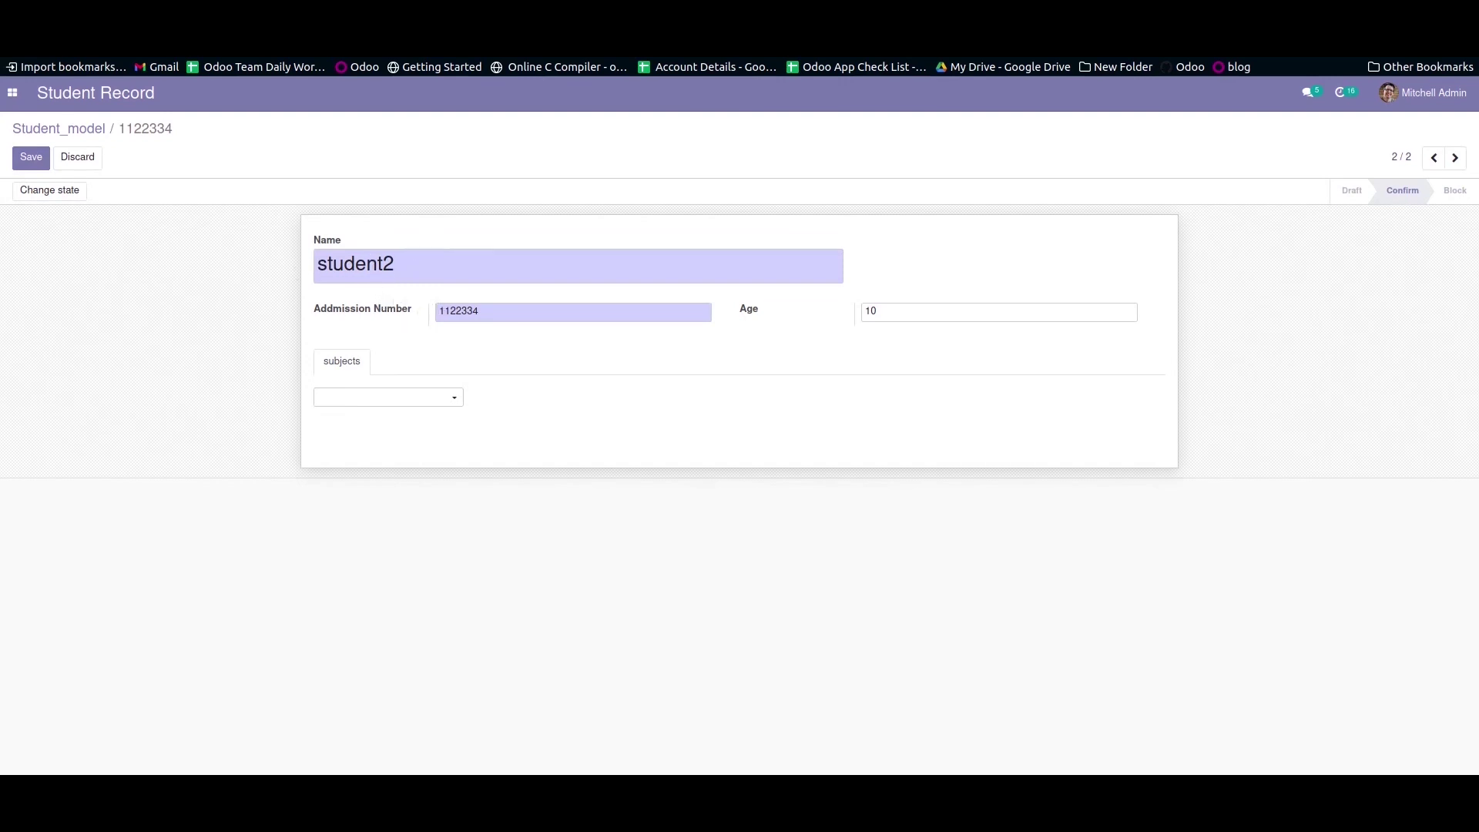
left_click(30, 158)
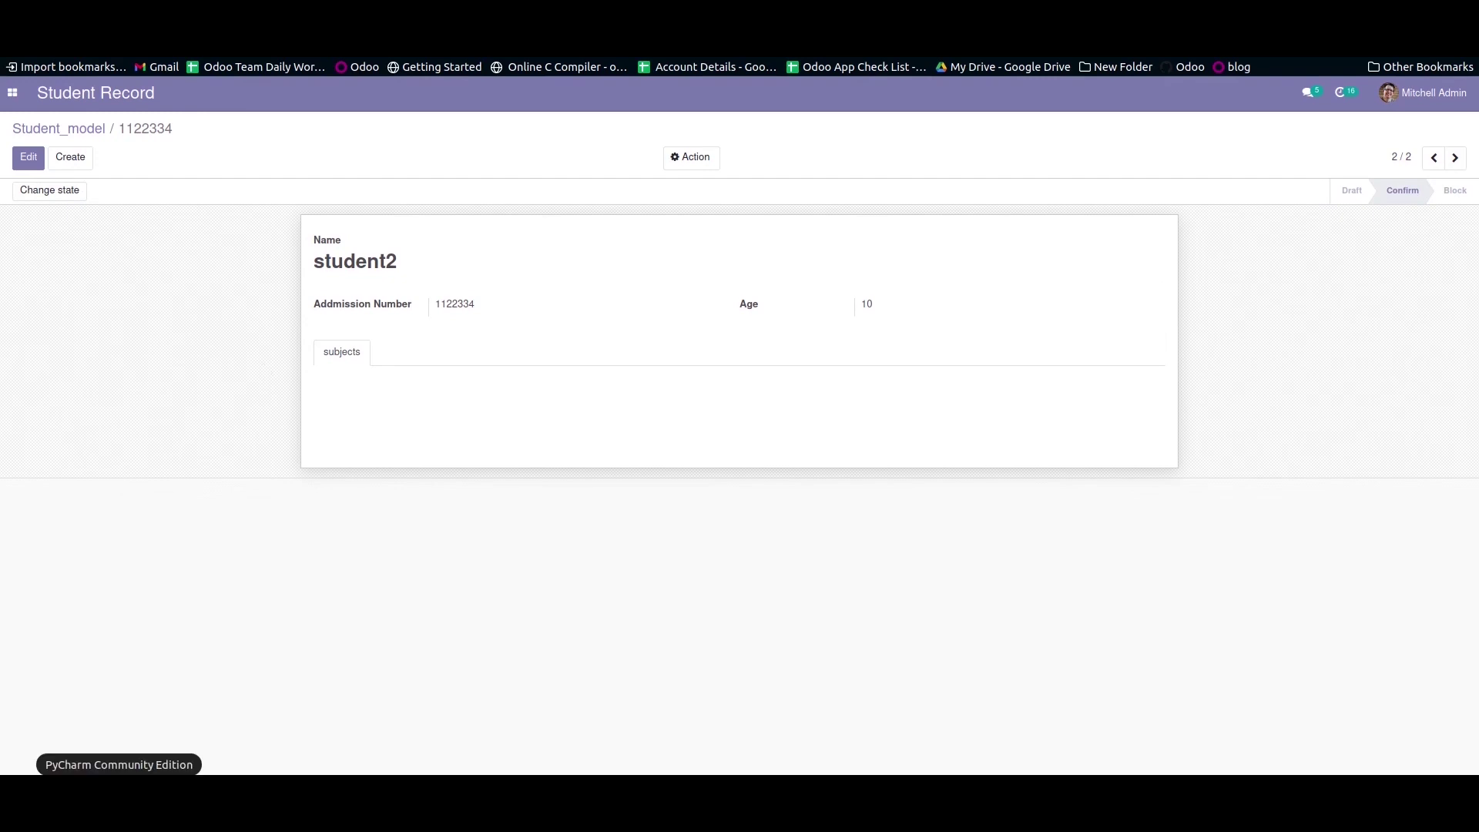
left_click(119, 797)
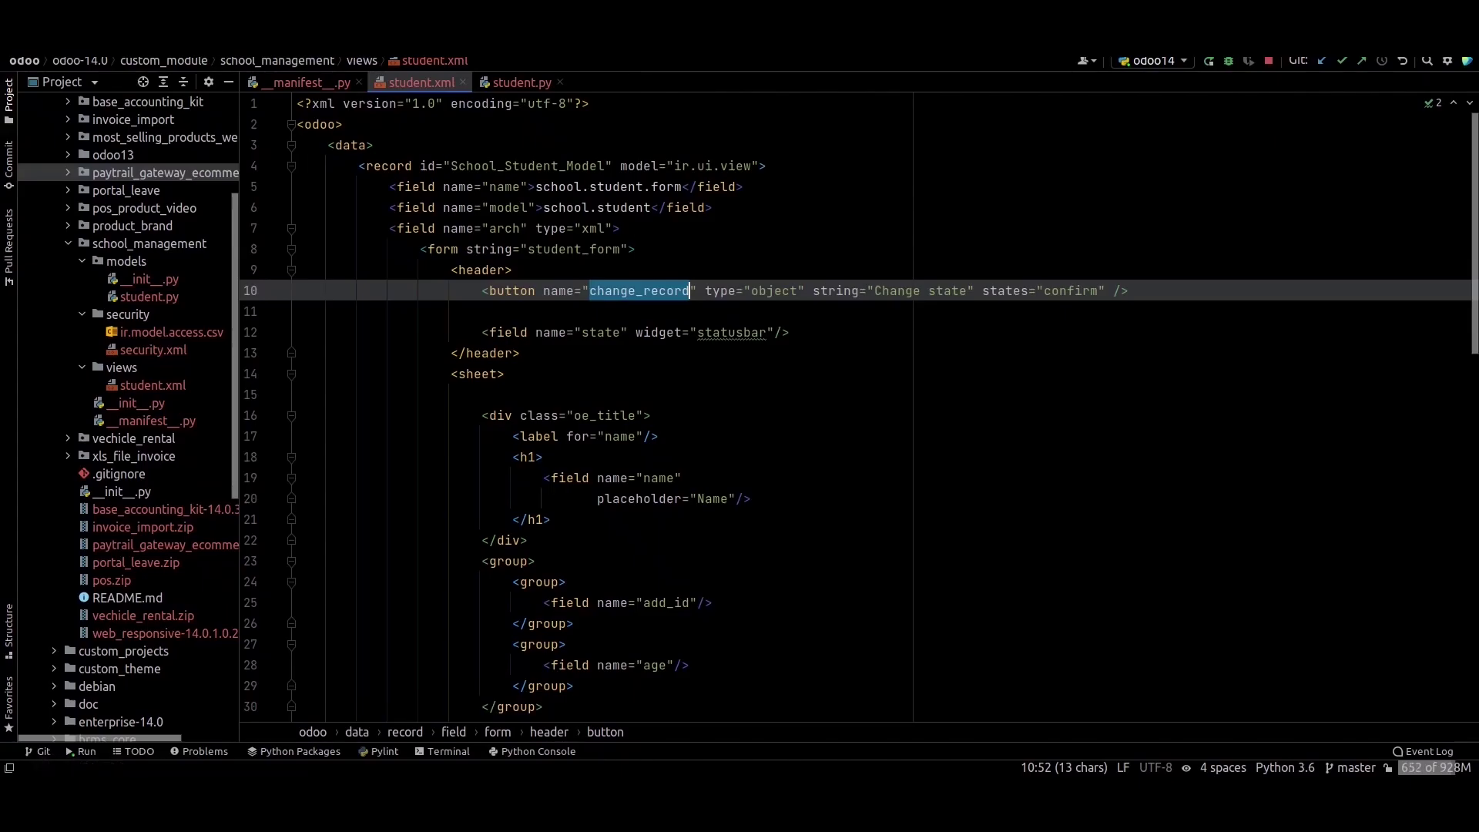
Highlight change_record and type object in the student.xml header button on line 10
left_click(504, 288)
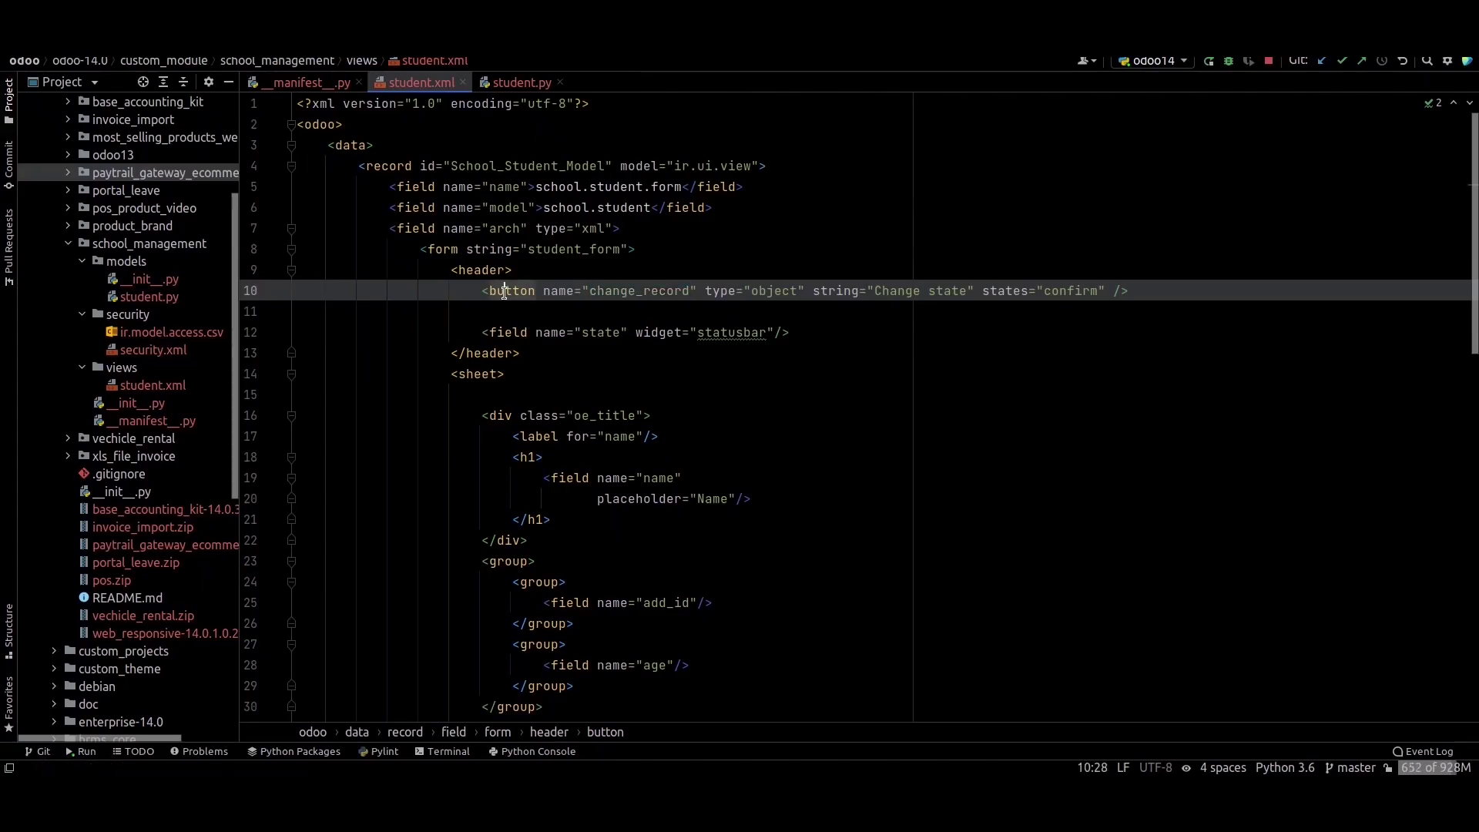
left_click(570, 291)
key("Right")
key("Right")
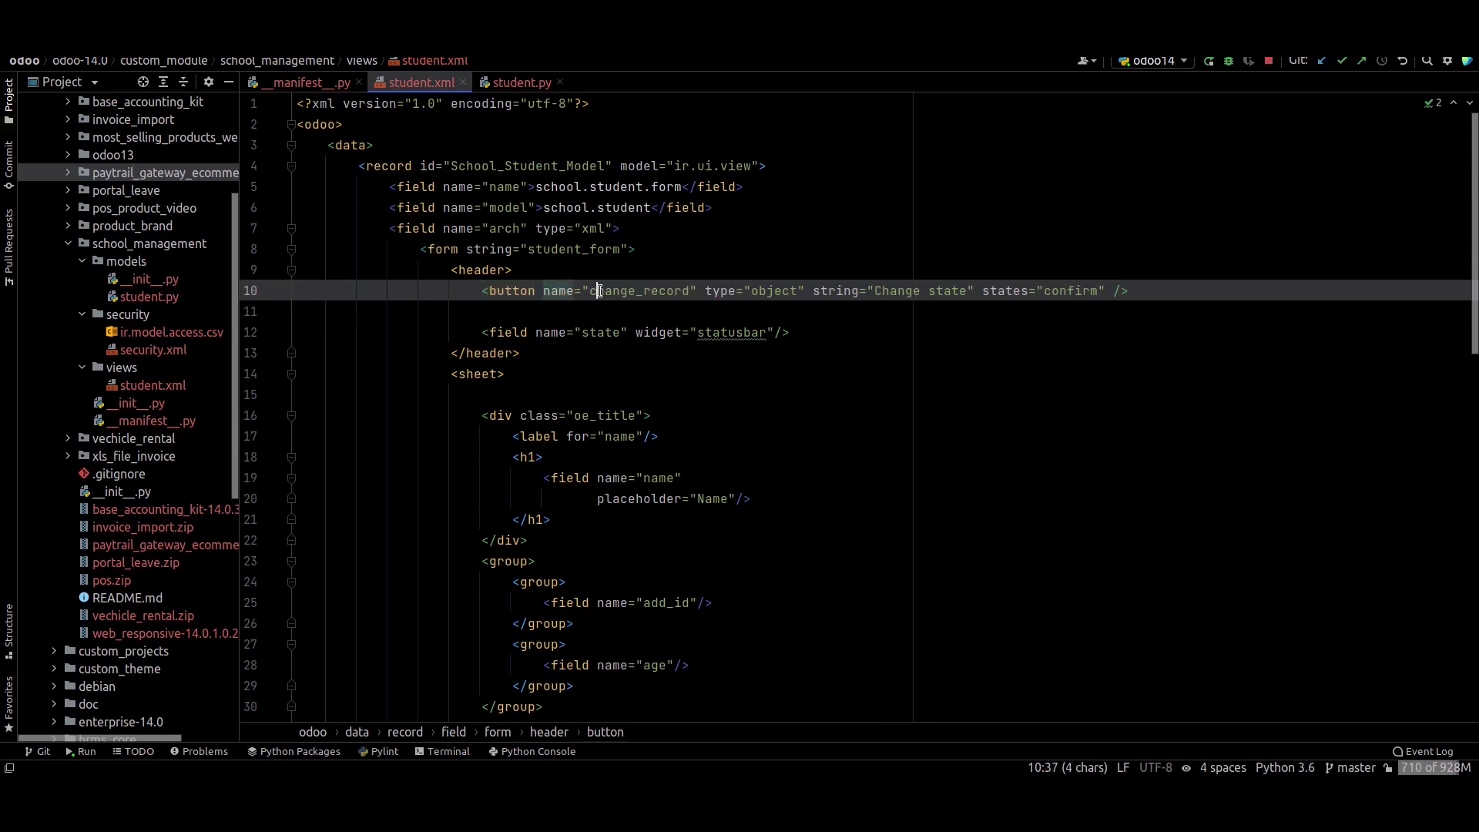
key("ctrl+shift+Right")
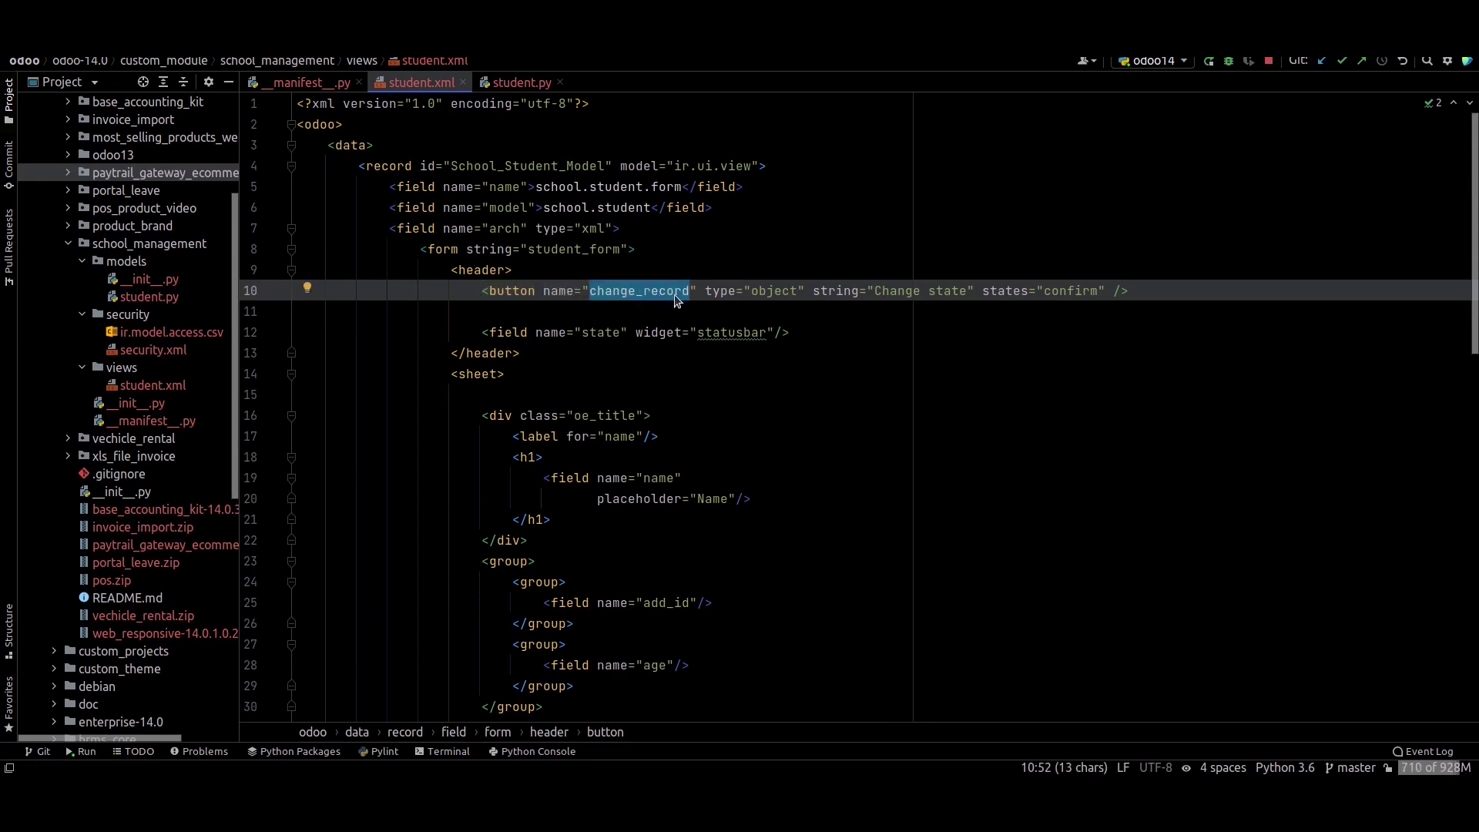
left_click(690, 291)
double_click(755, 290)
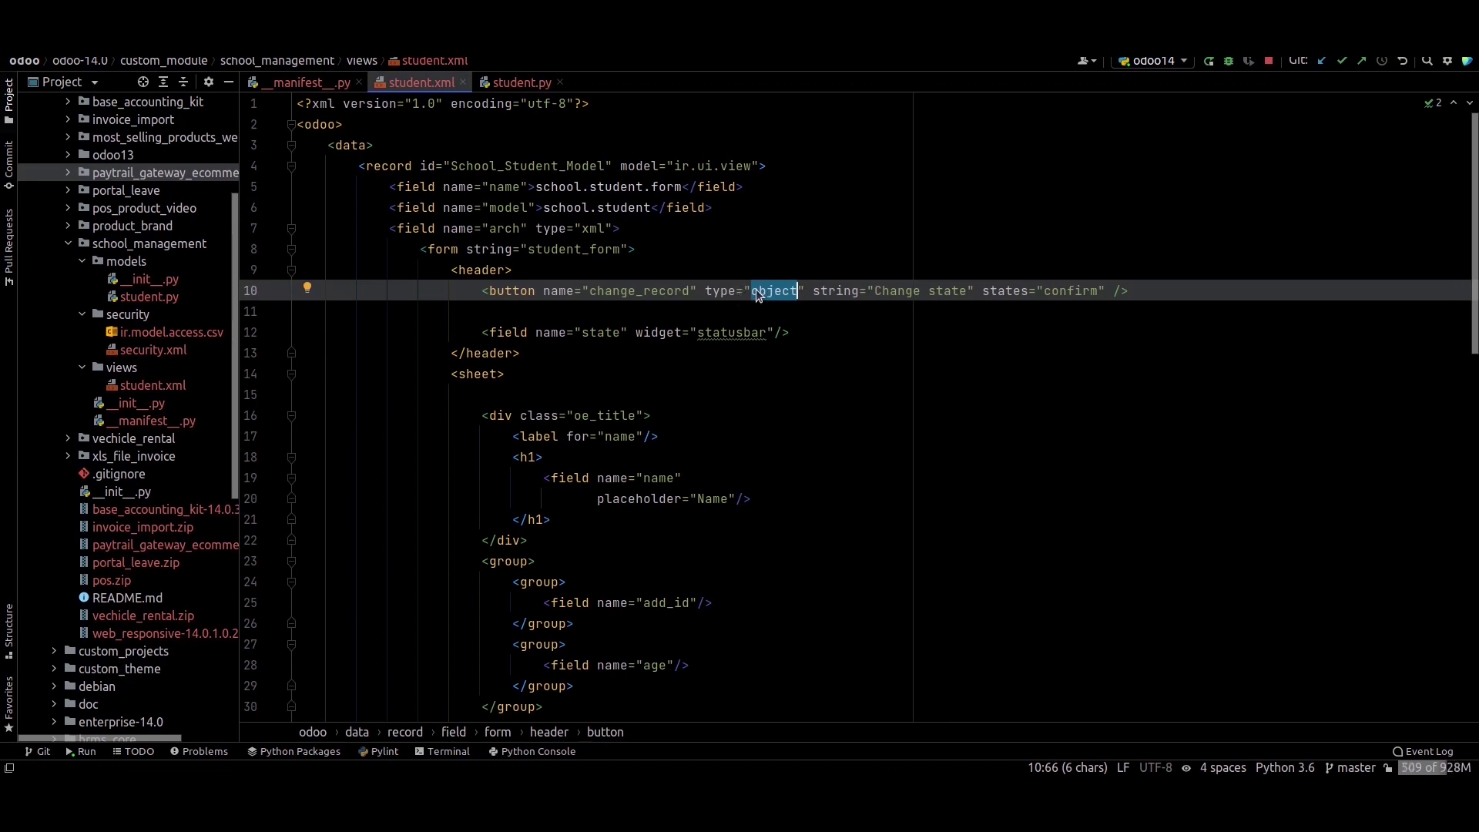
double_click(627, 295)
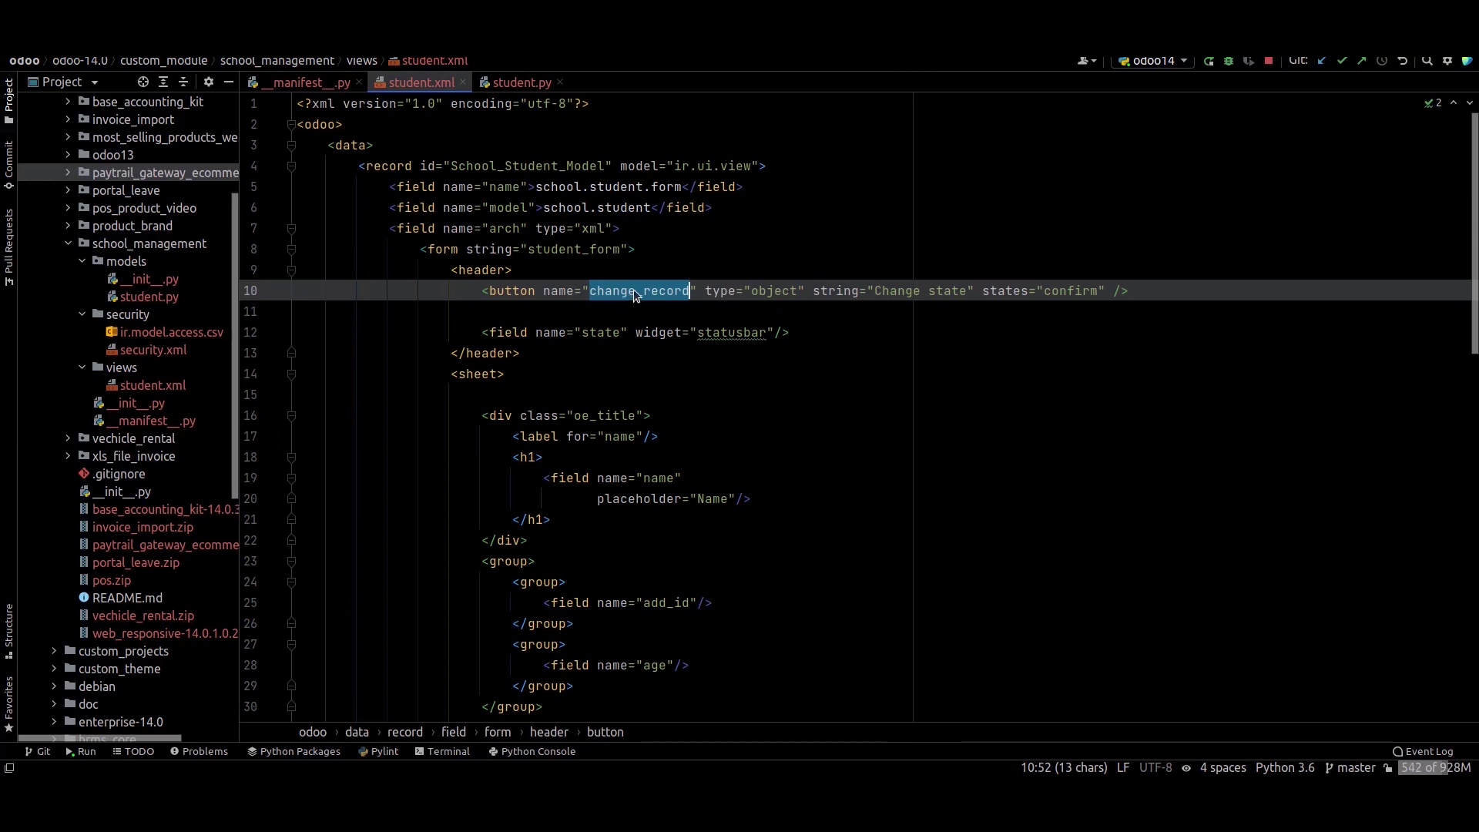
left_click(516, 84)
scroll(505, 291, "up", 1)
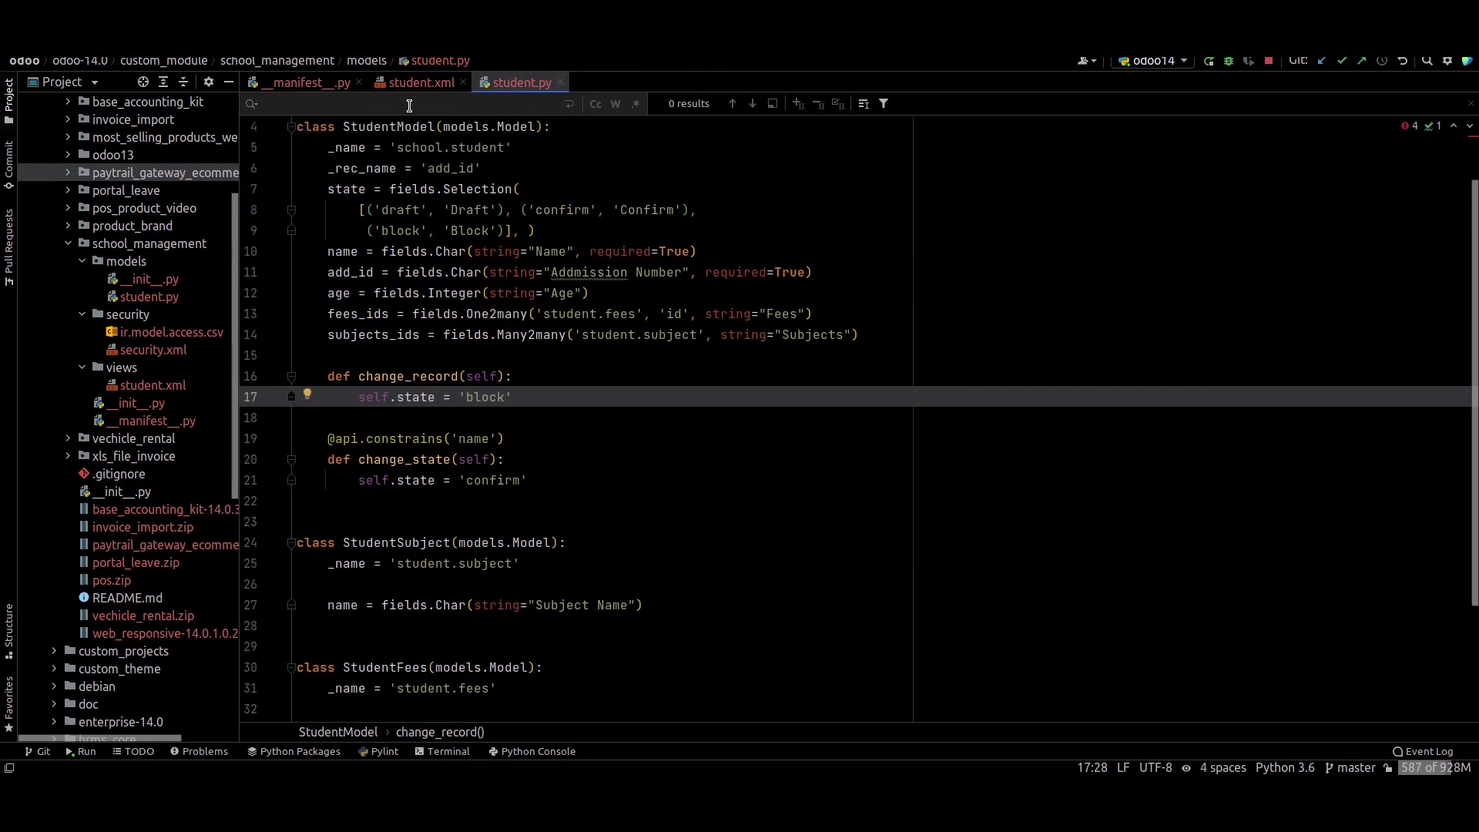
type("change_record")
Inspect the change_record method in student.py that sets state to 'block'
left_click(328, 328)
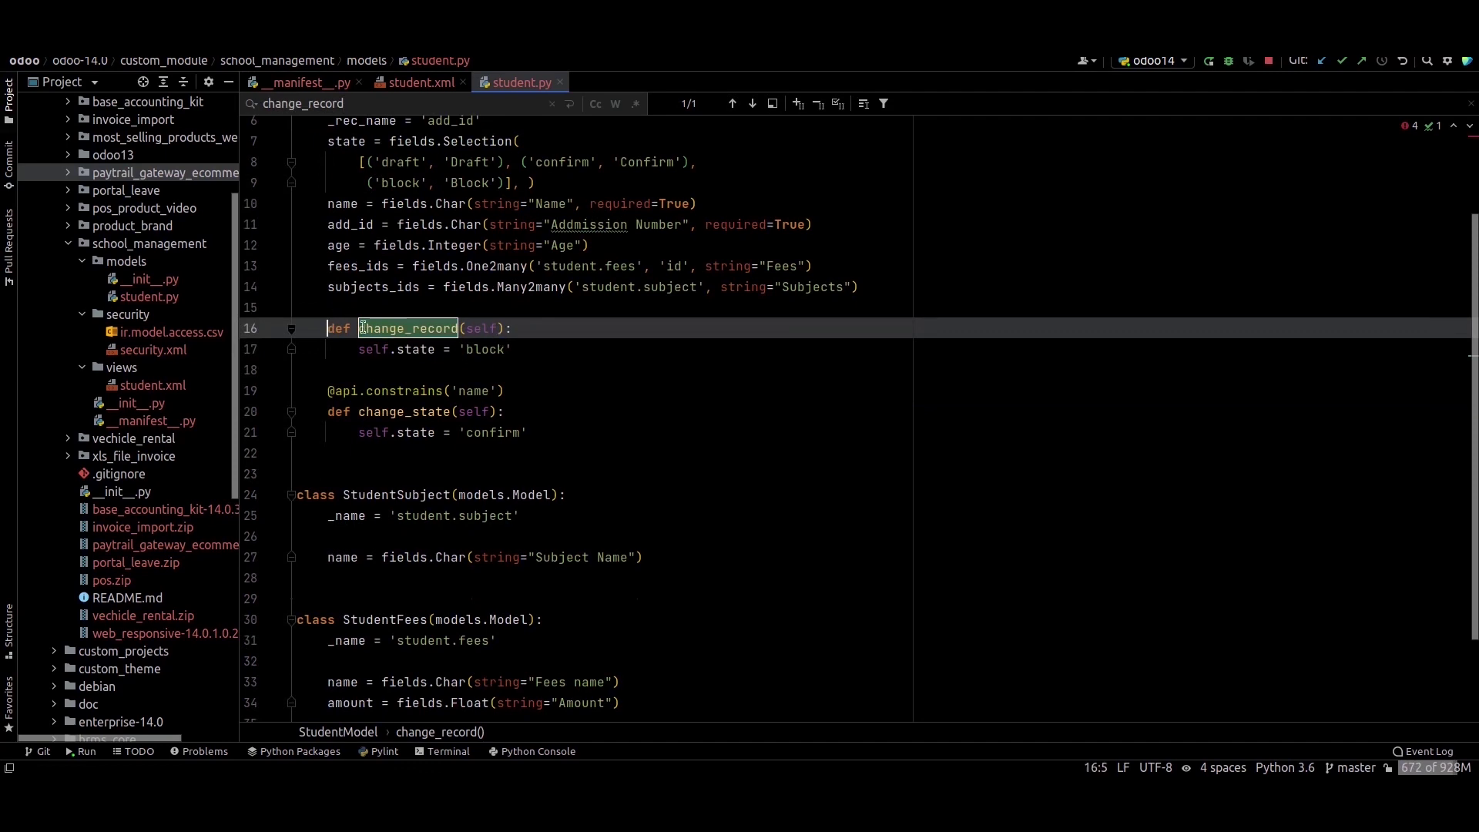
left_click(381, 351)
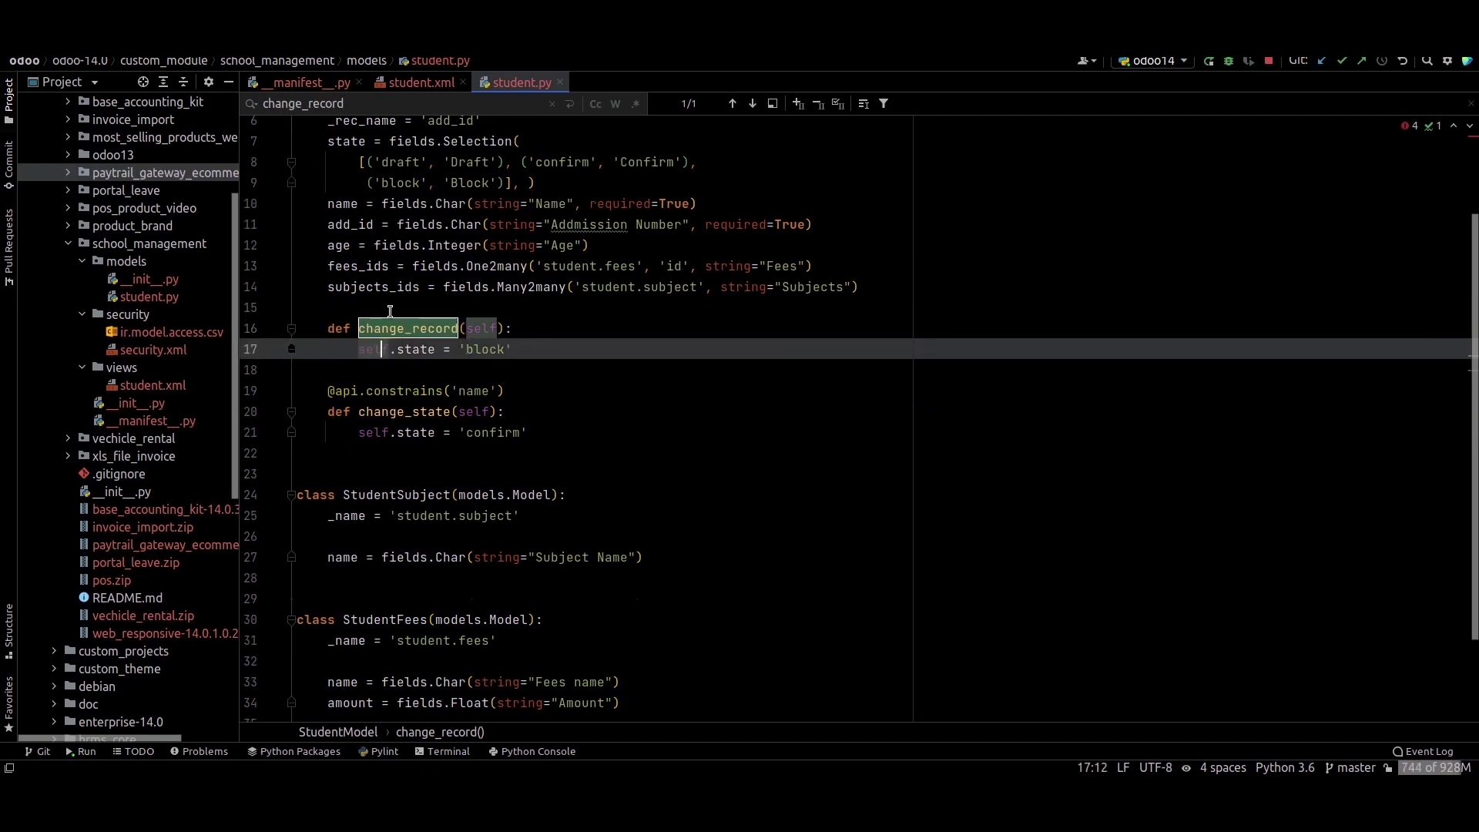
left_click(379, 328)
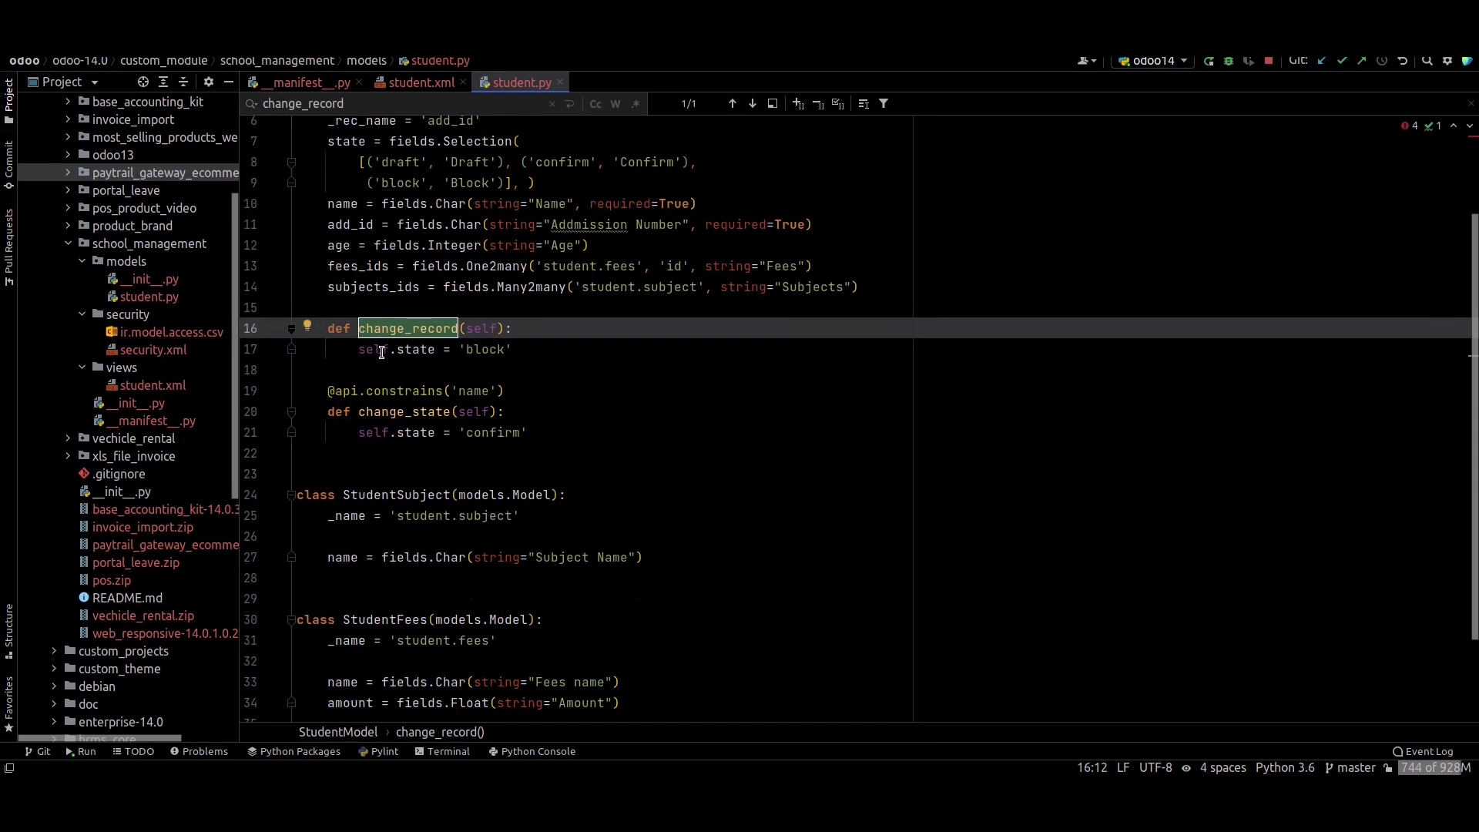
left_click(400, 351)
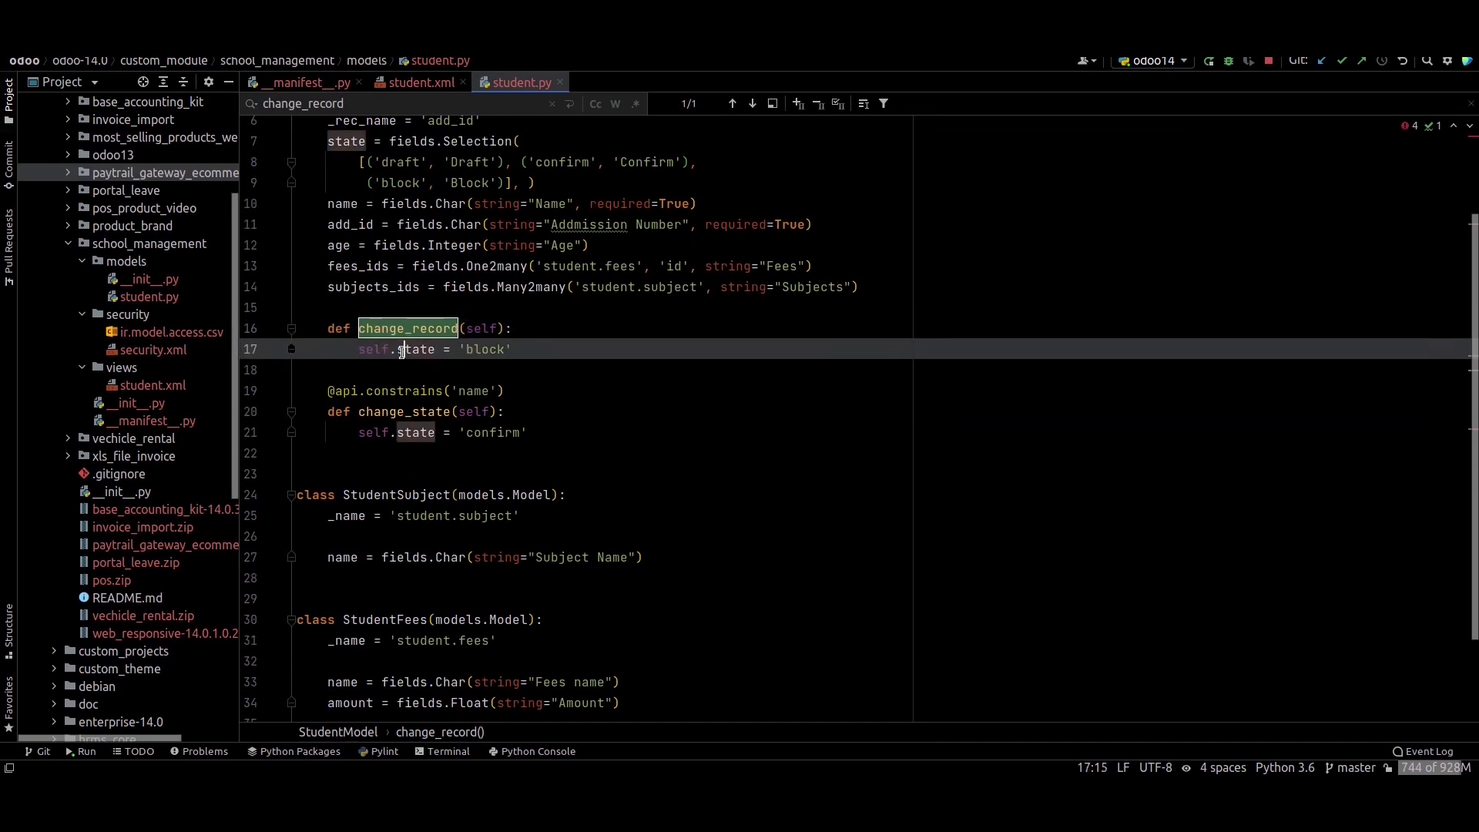
left_click(495, 349)
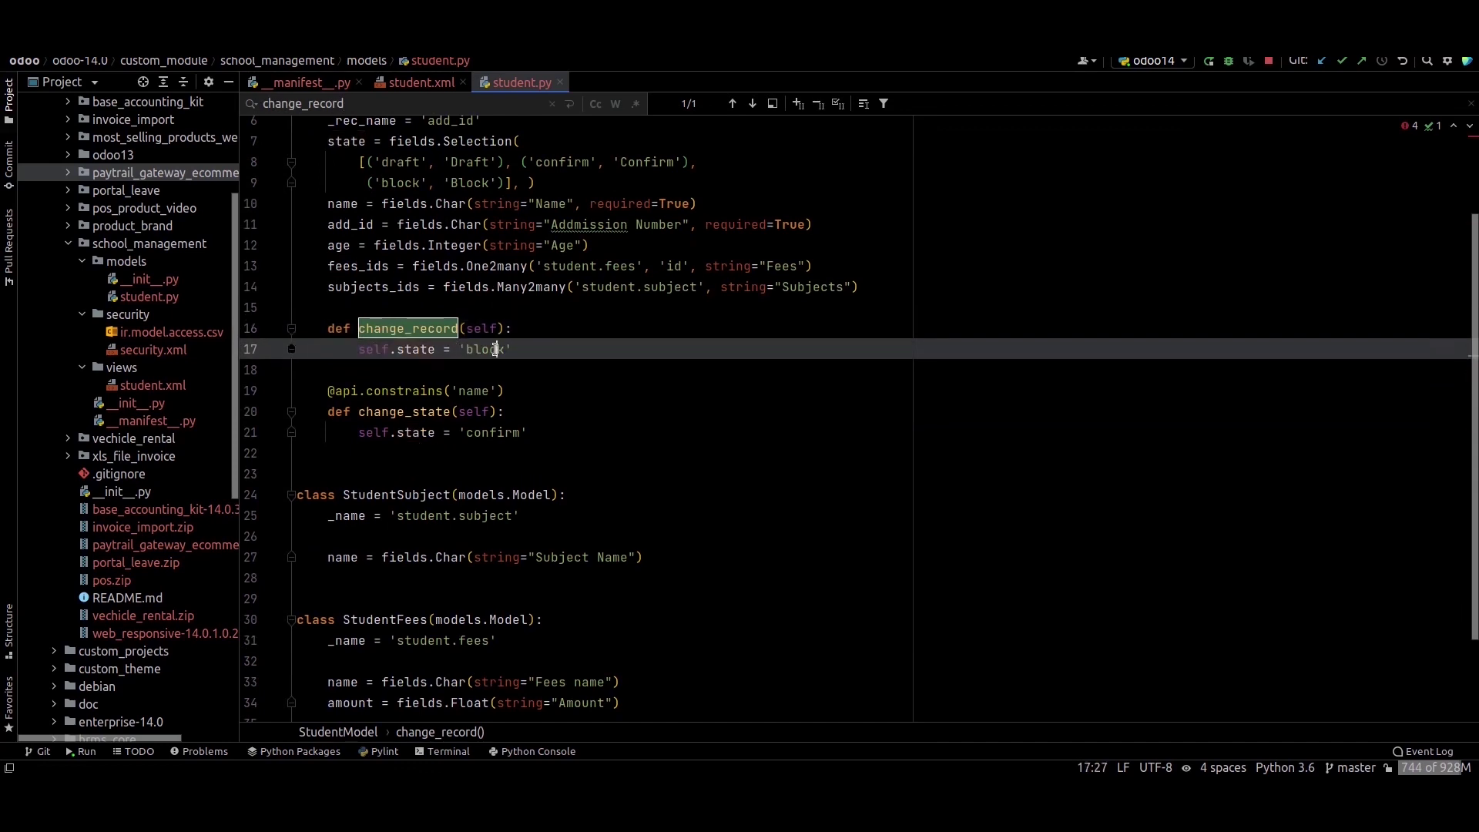
Start the odoo14 server and move student2 from Confirm to Block with Change state
left_click(423, 82)
double_click(769, 291)
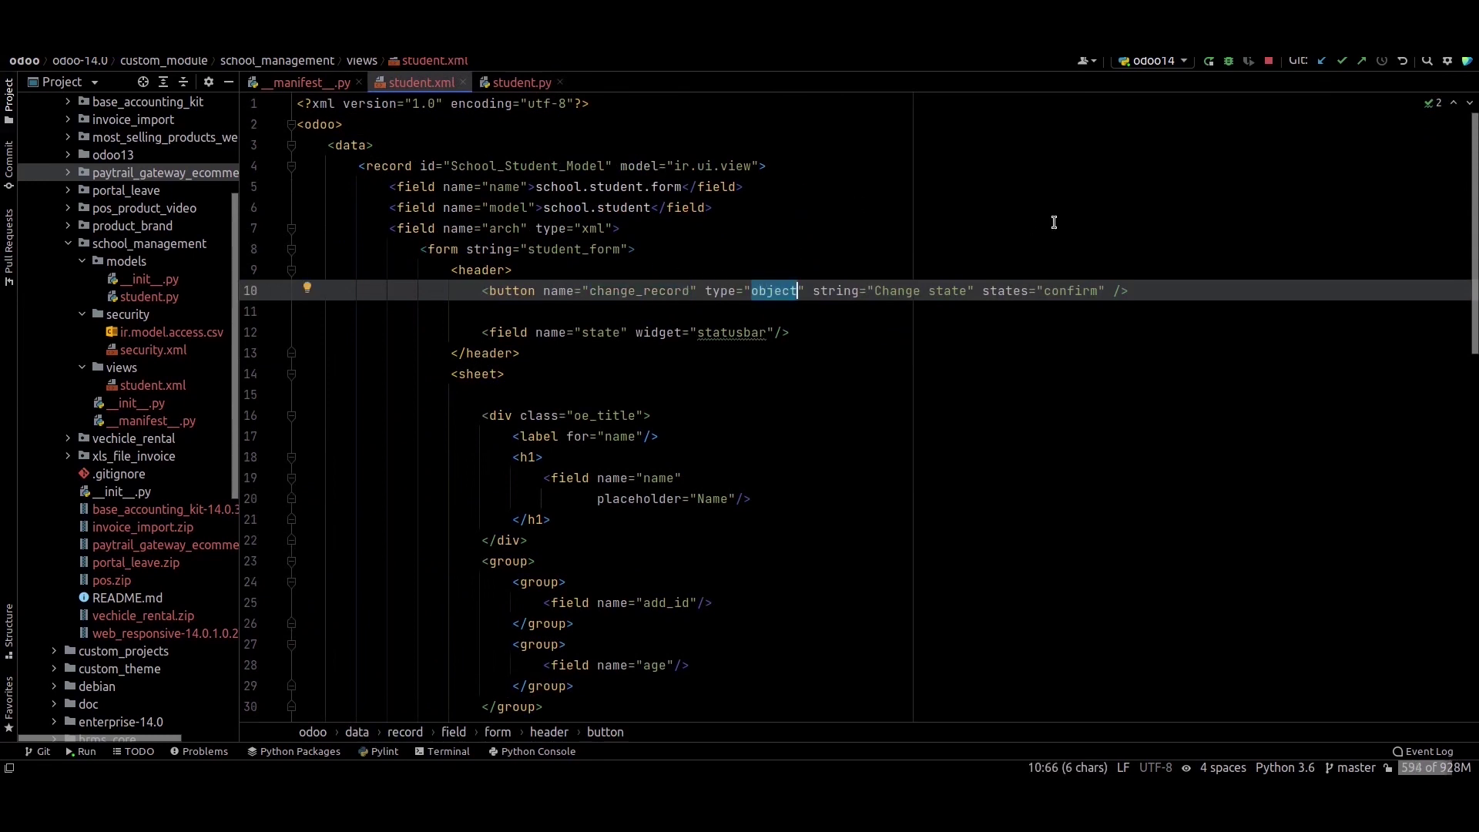
left_click(1207, 62)
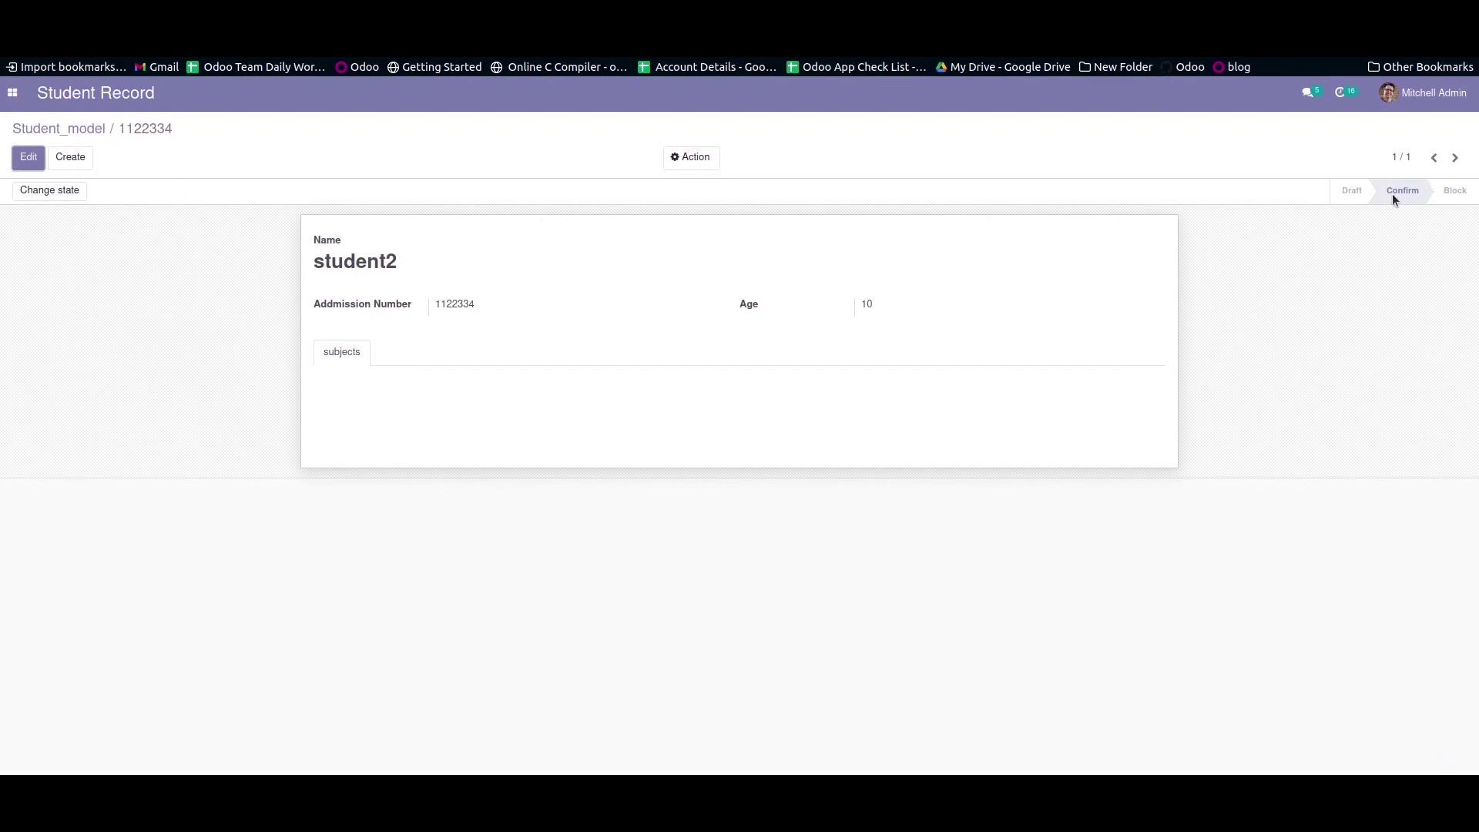
left_click(63, 190)
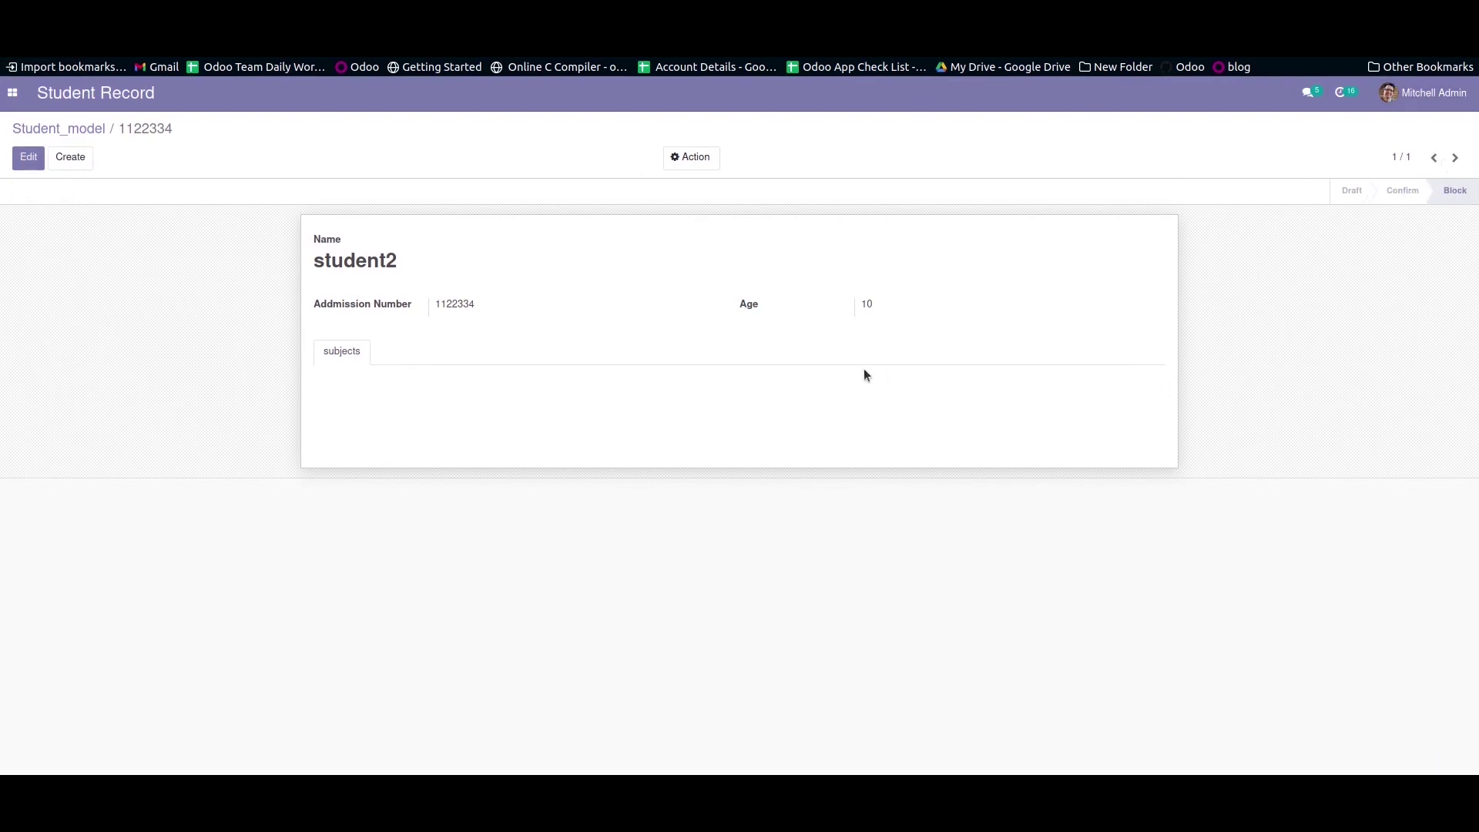
left_click(119, 792)
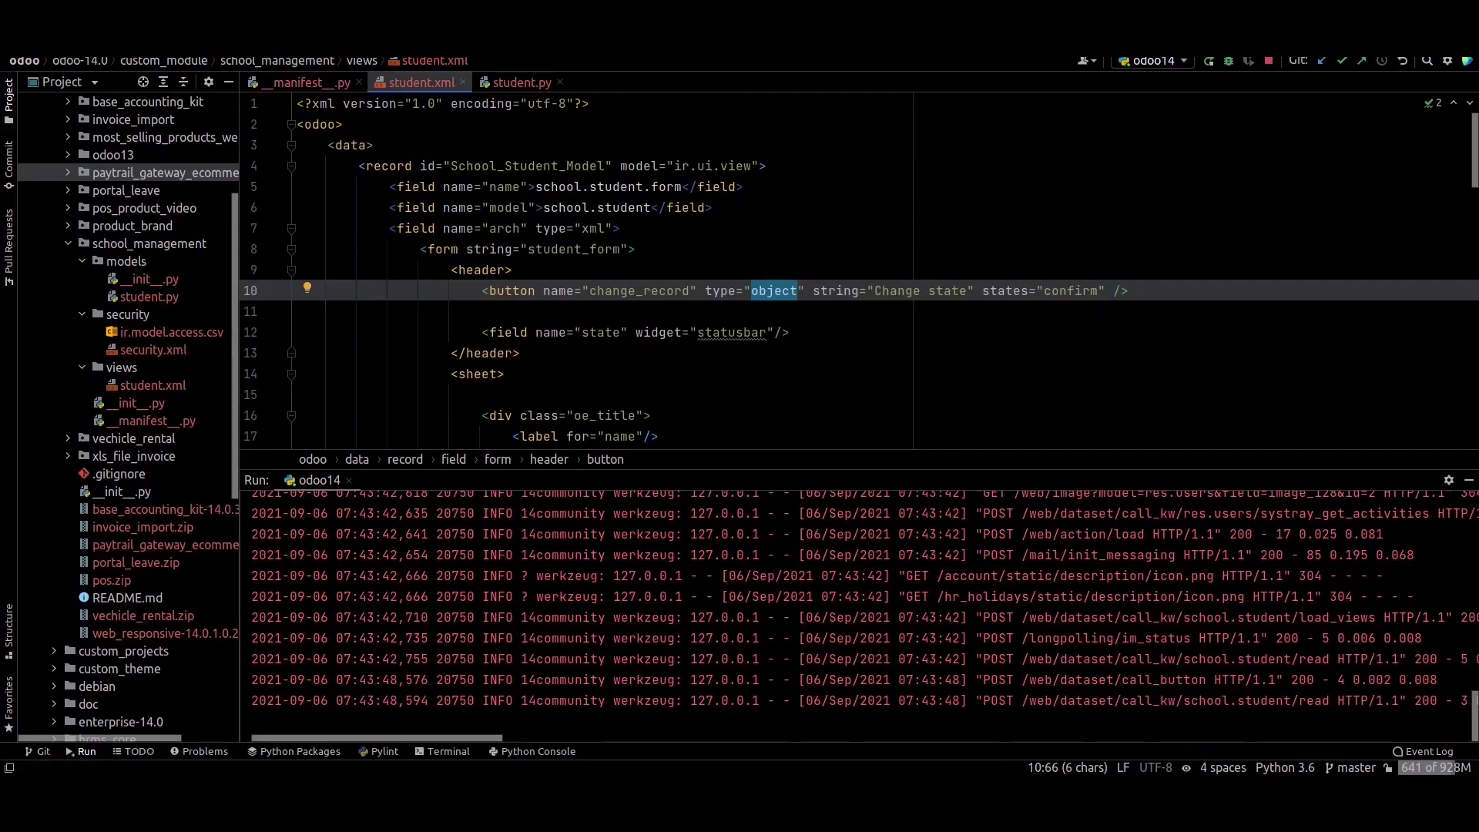
Comment out both lines of change_record in student.py and restart the Odoo server
left_click(523, 83)
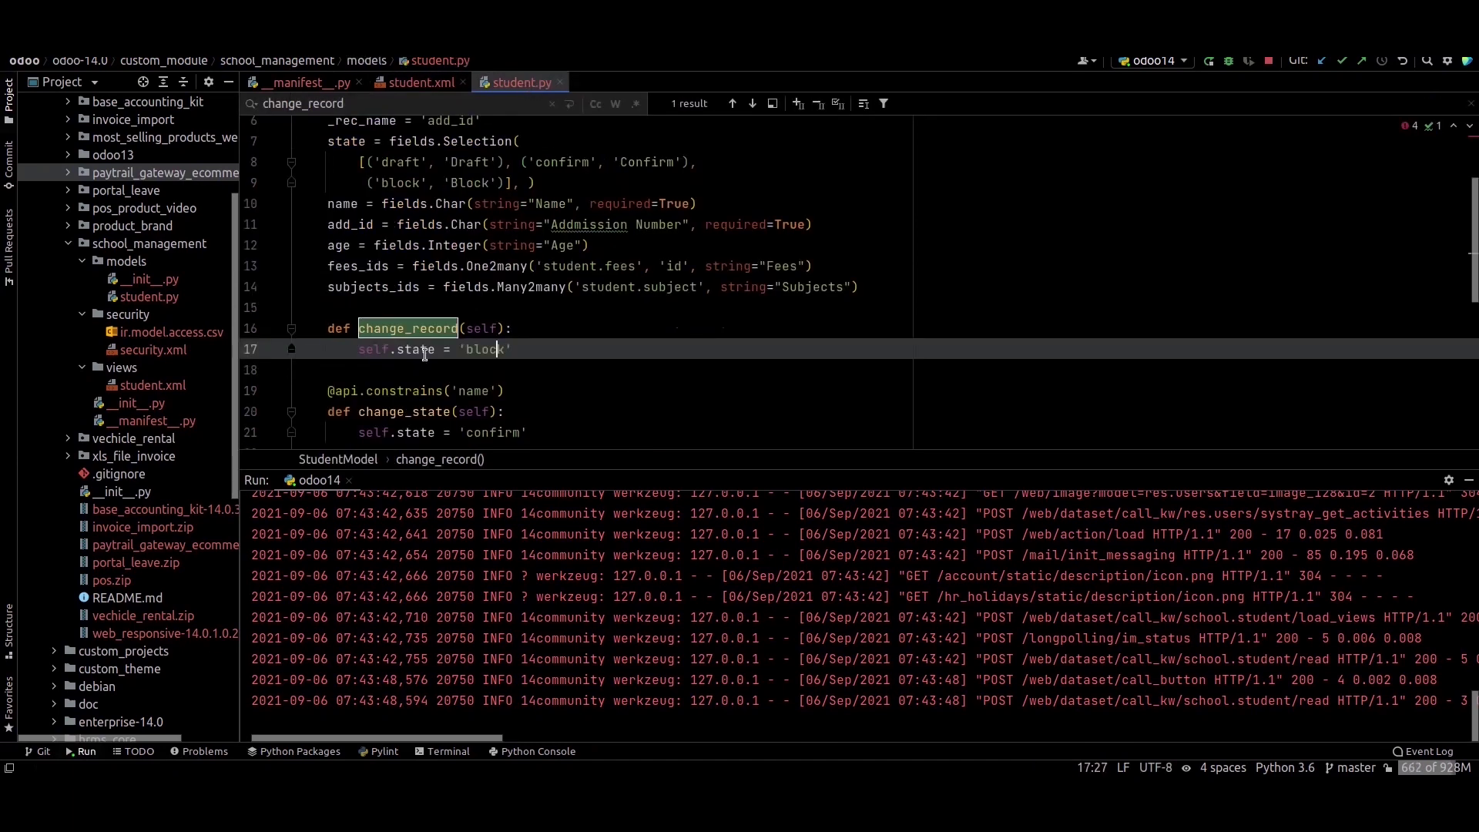
left_click(330, 329)
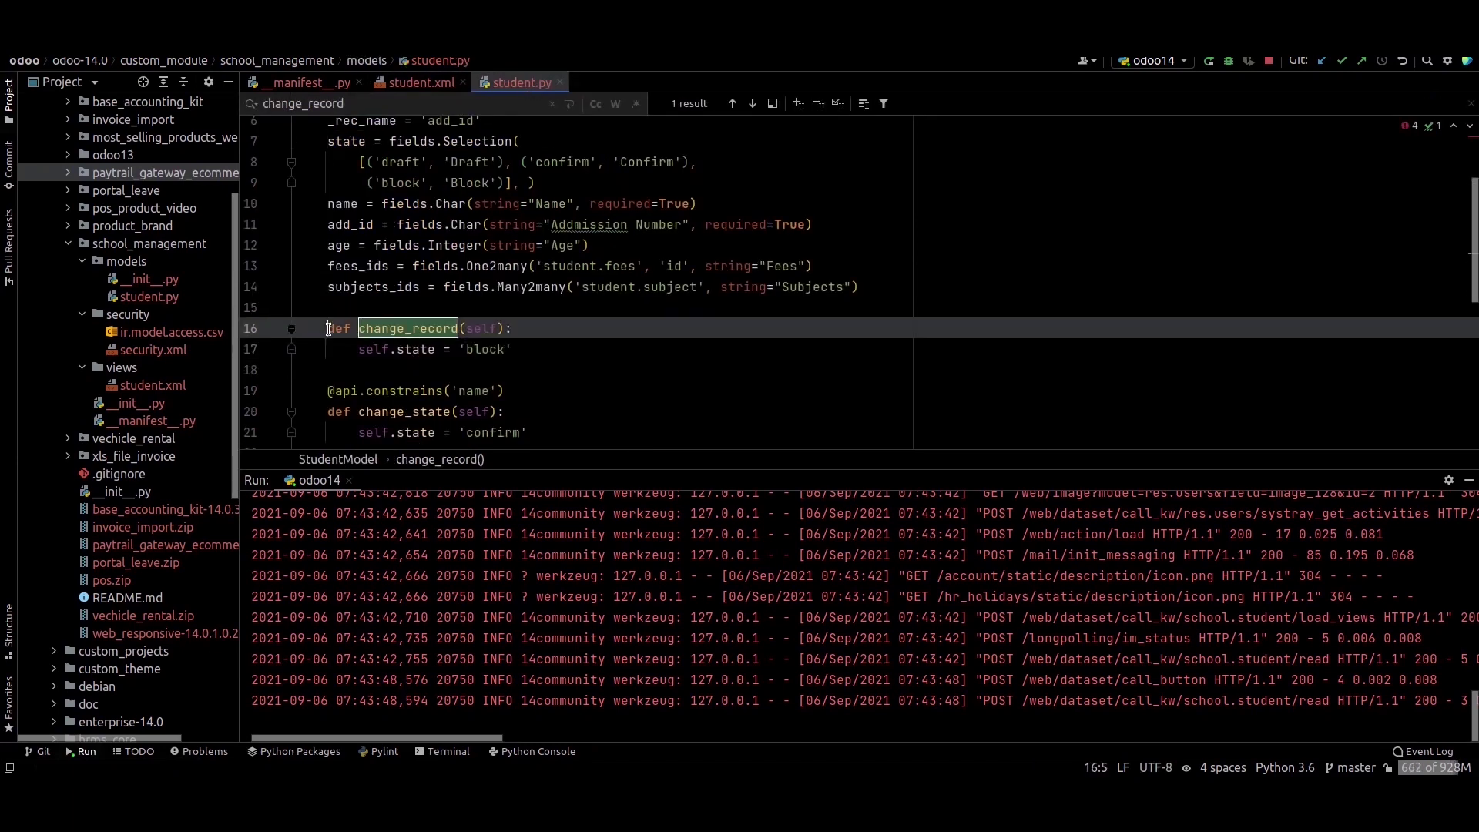
key("shift+Down")
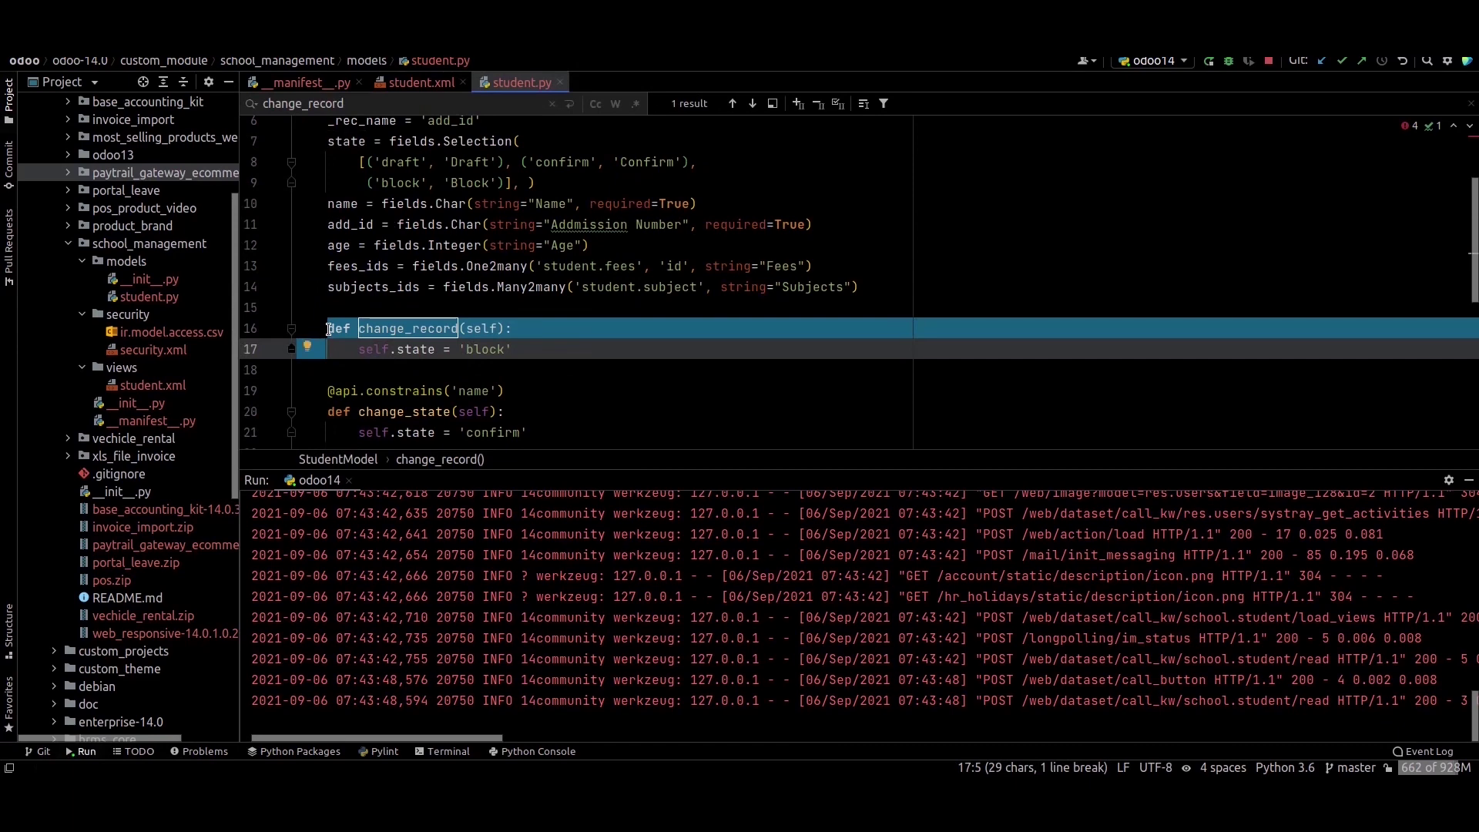
key("ctrl+slash")
left_click(630, 290)
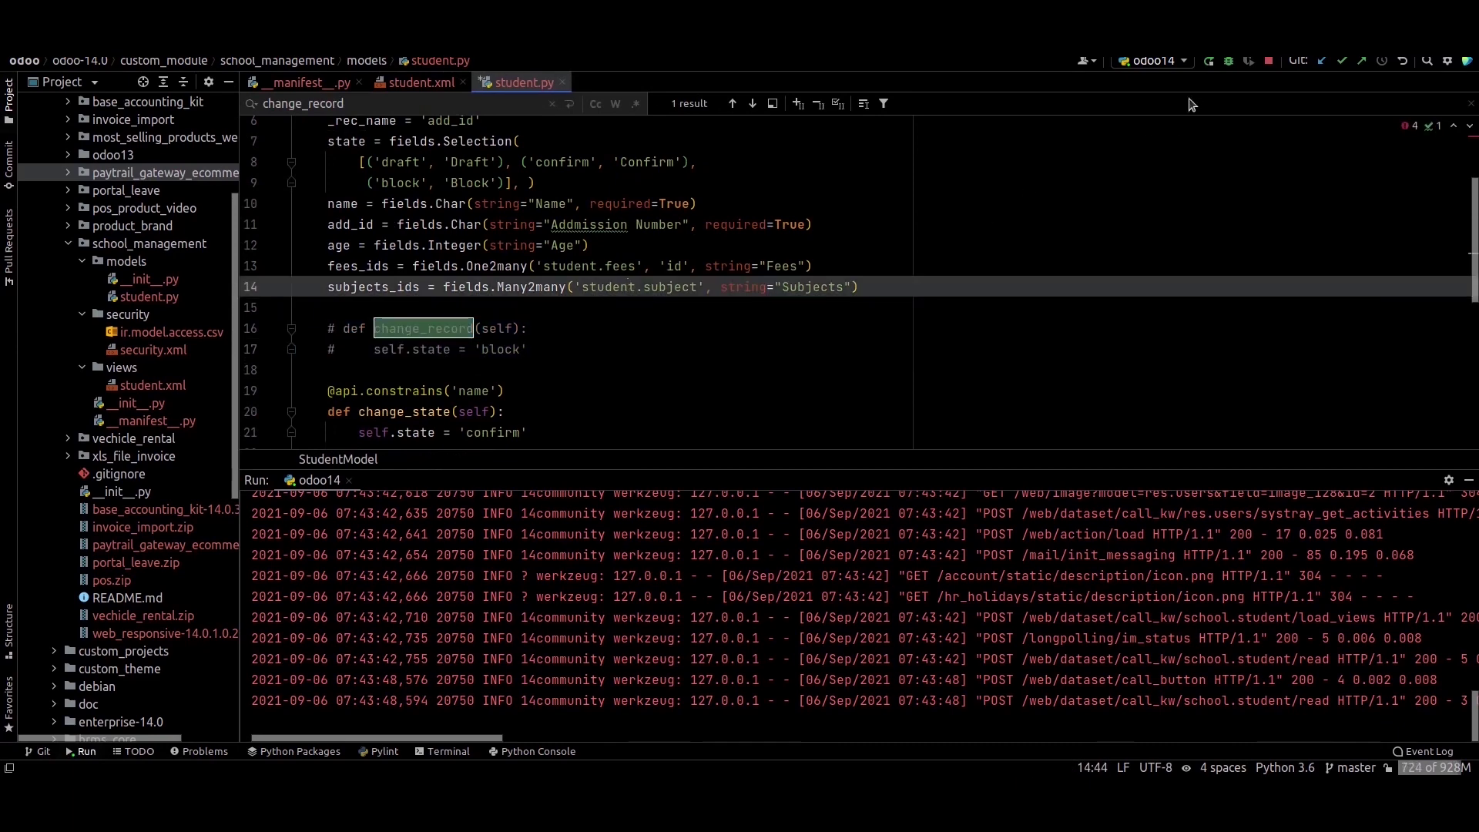
left_click(1209, 60)
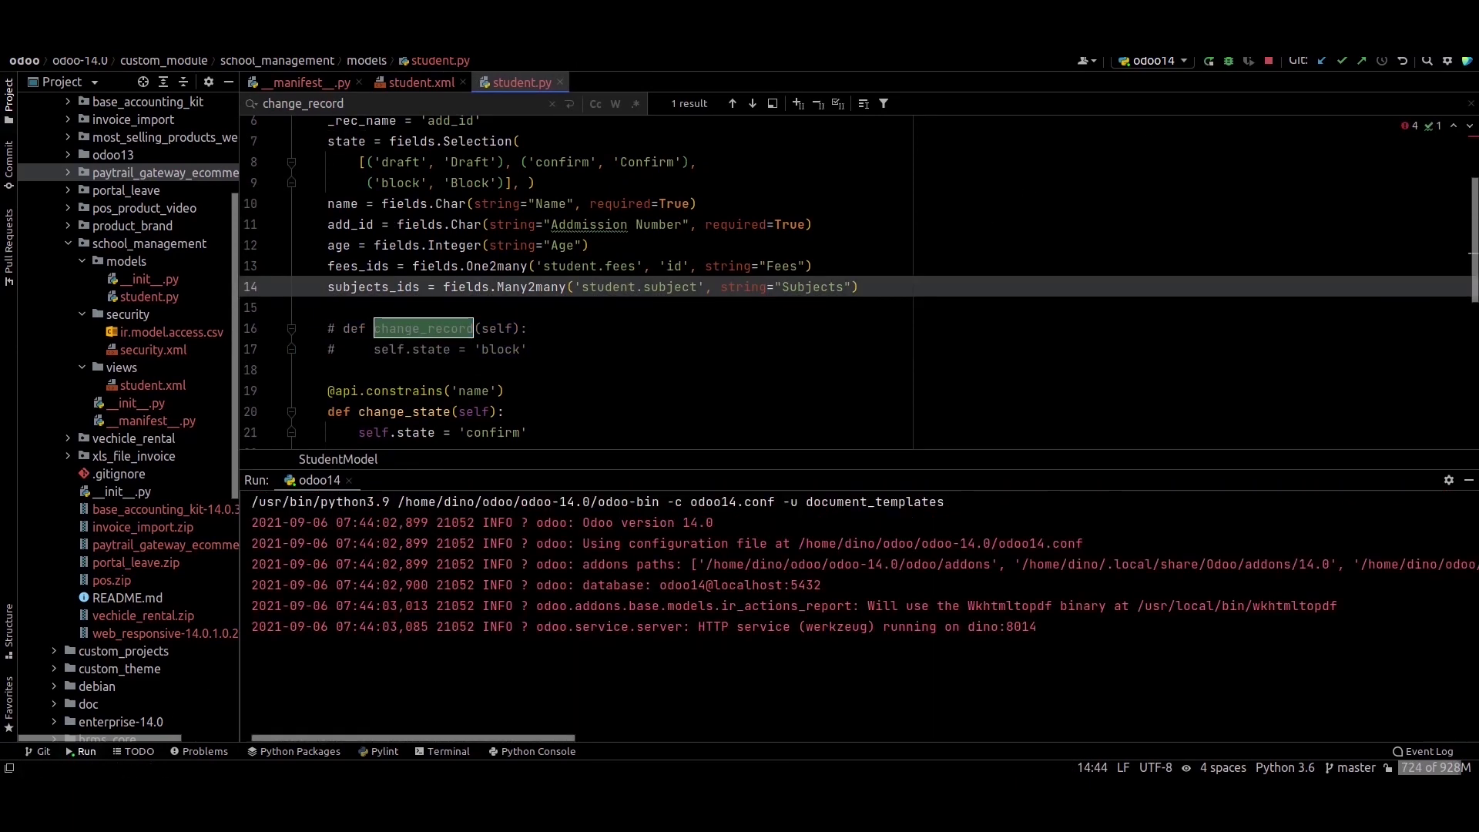
key("alt+Tab")
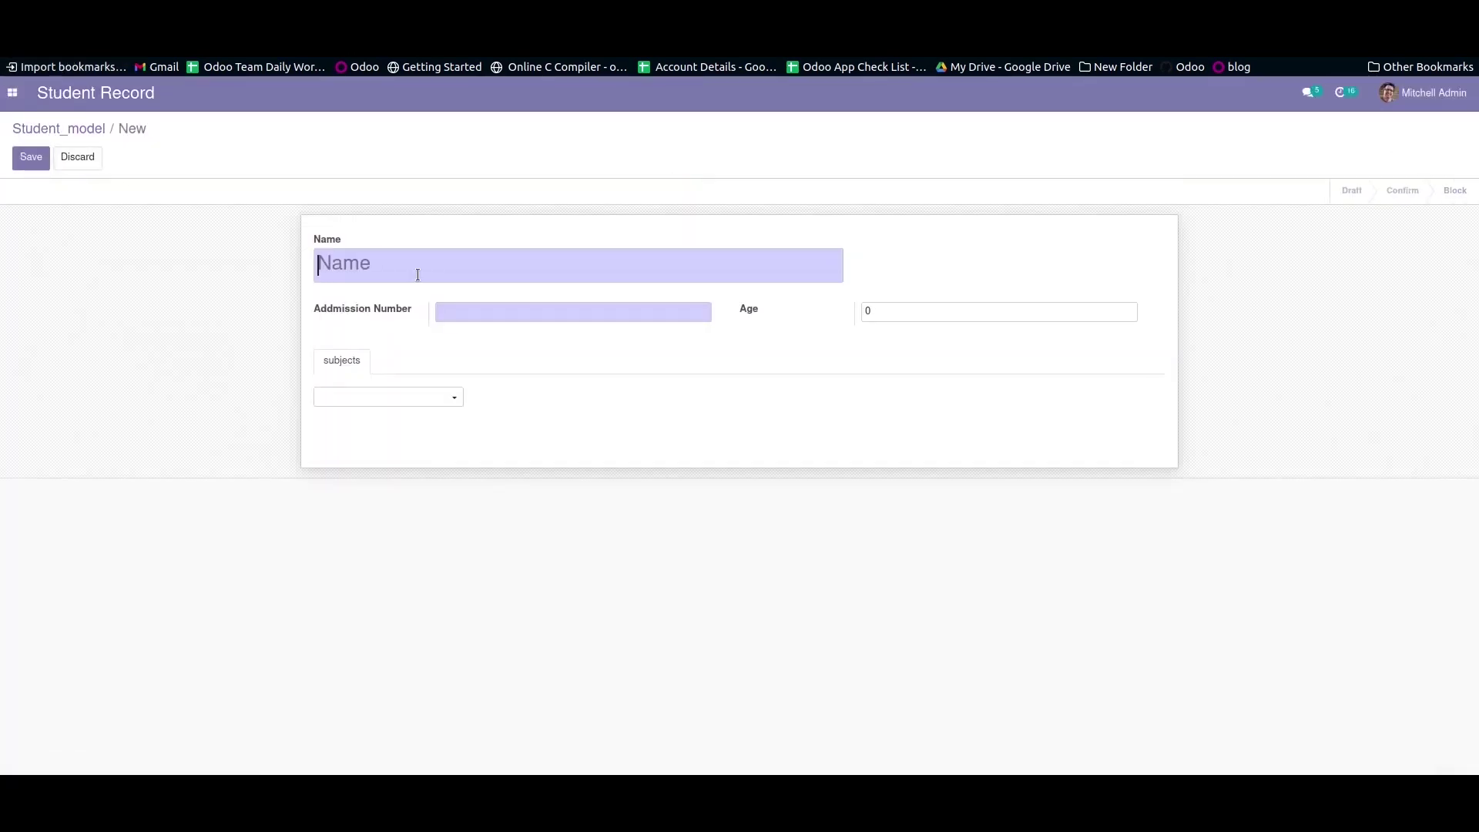
Create and save student stud2, then trigger its state change
left_click(417, 274)
type("stud2")
left_click(31, 157)
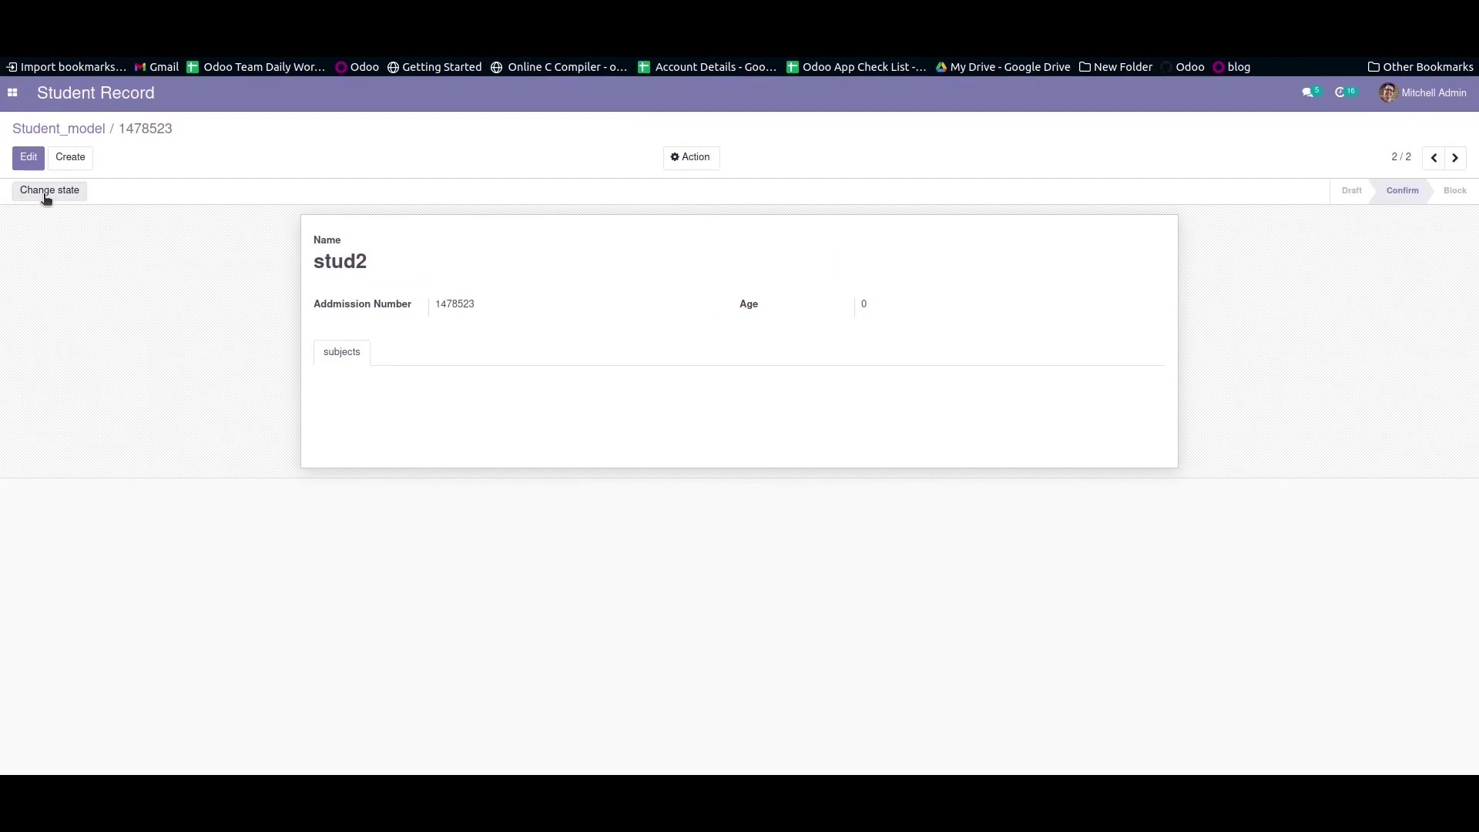
left_click(47, 192)
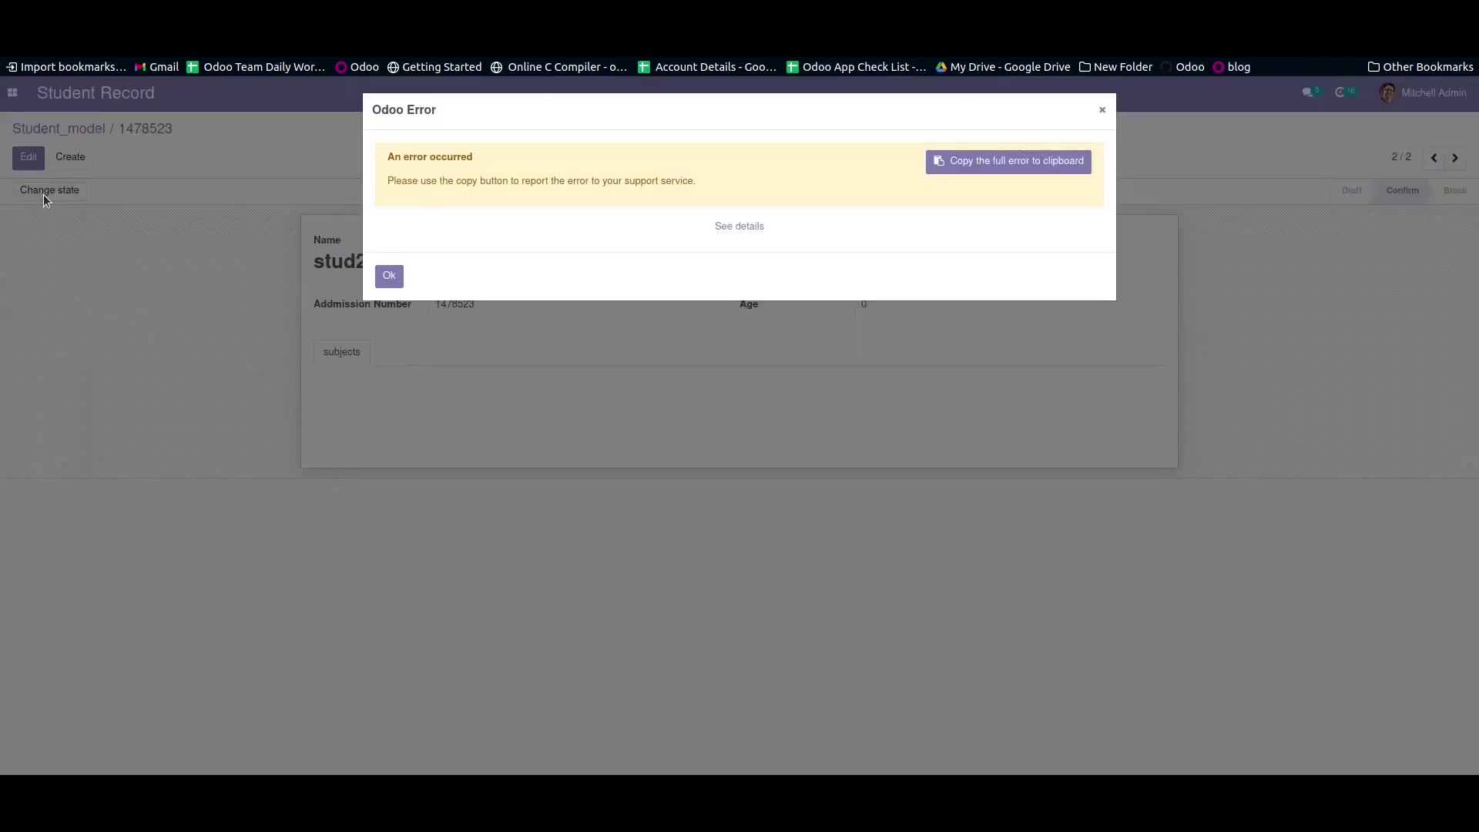
Expand the error details and highlight the AttributeError naming the missing change_record
left_click(739, 225)
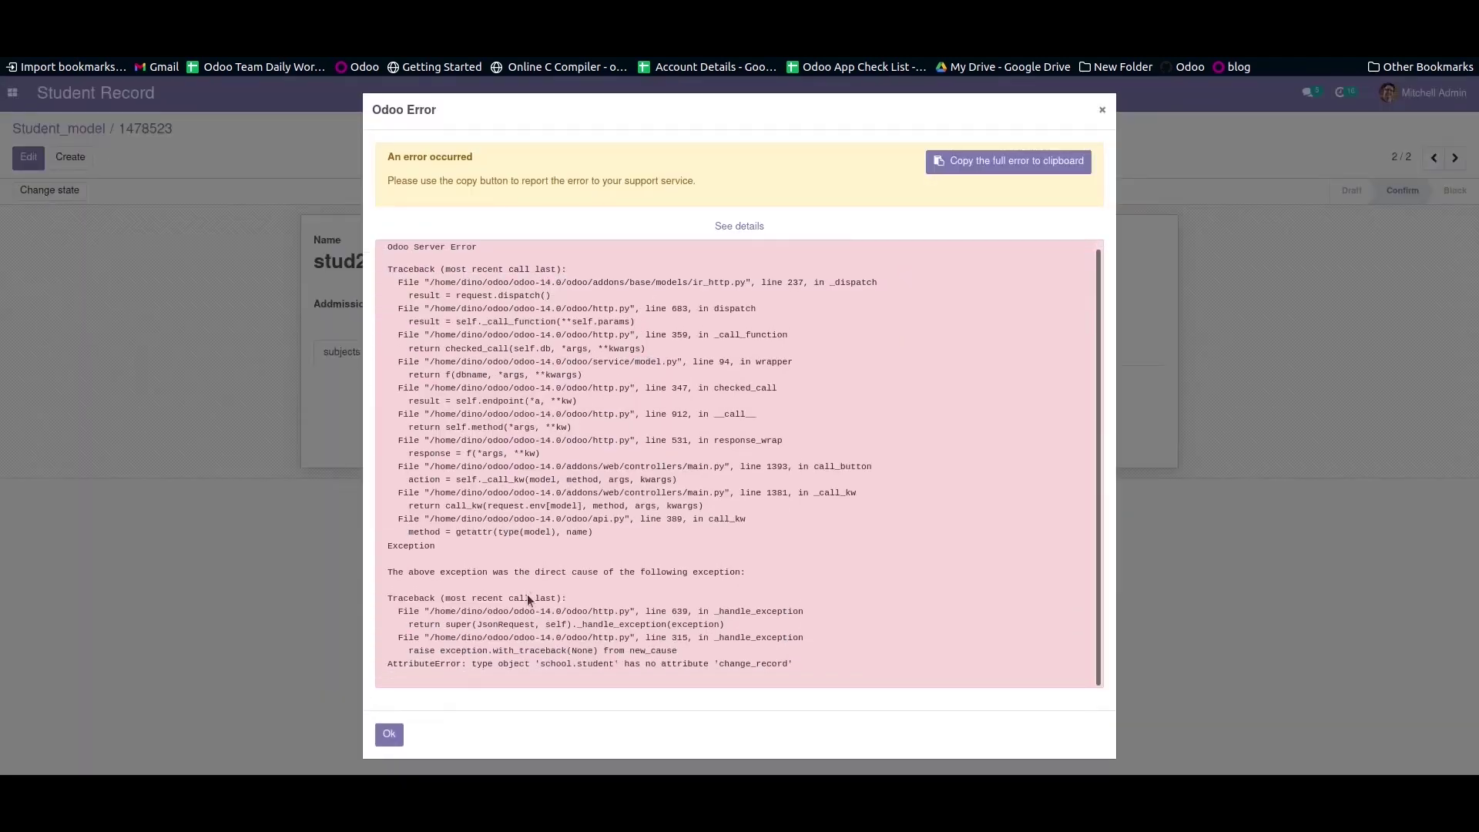
double_click(671, 663)
double_click(762, 664)
Uncomment the change_record method in student.py
key("alt+Tab")
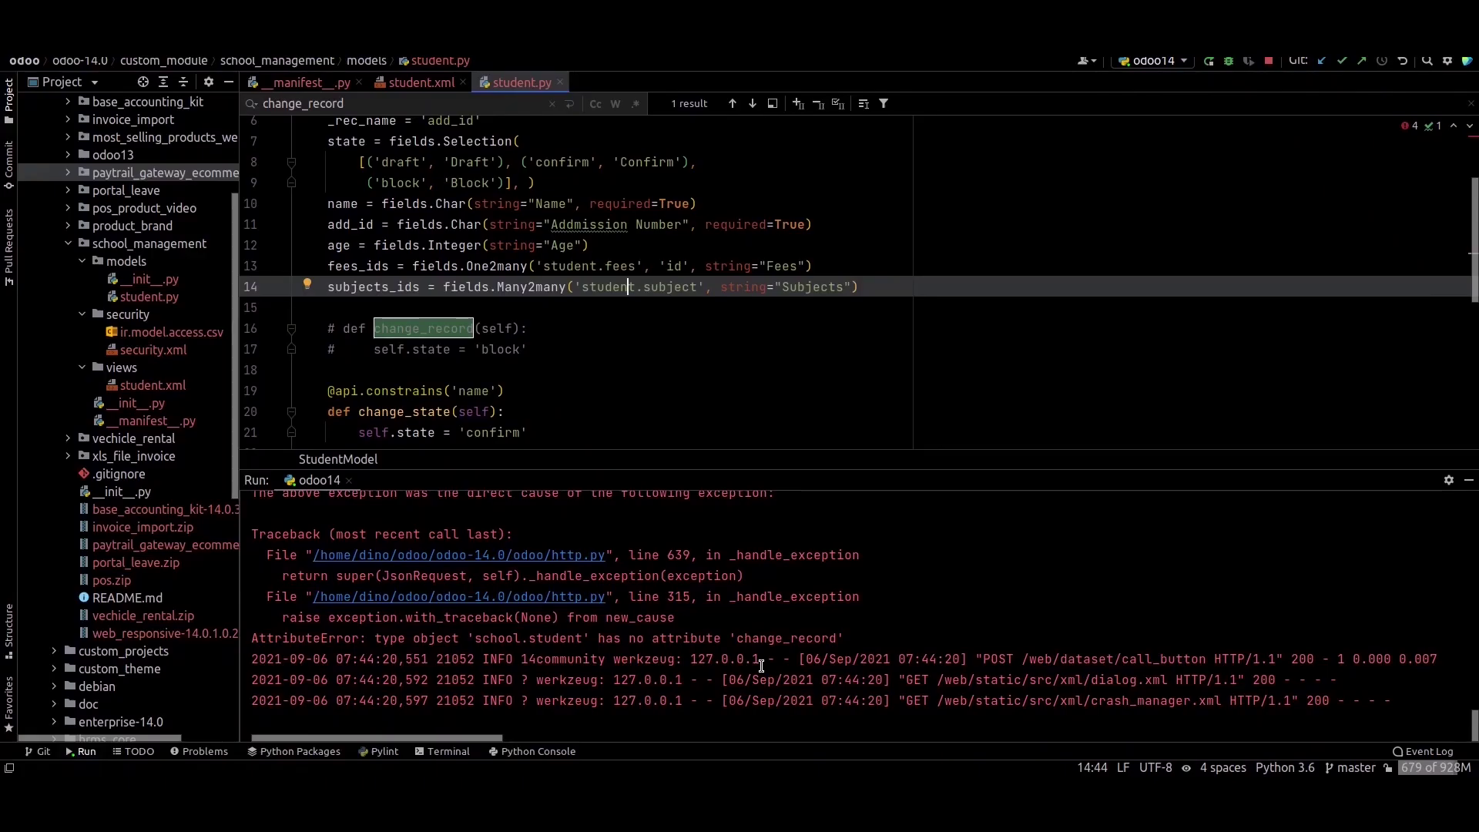
left_click(327, 328)
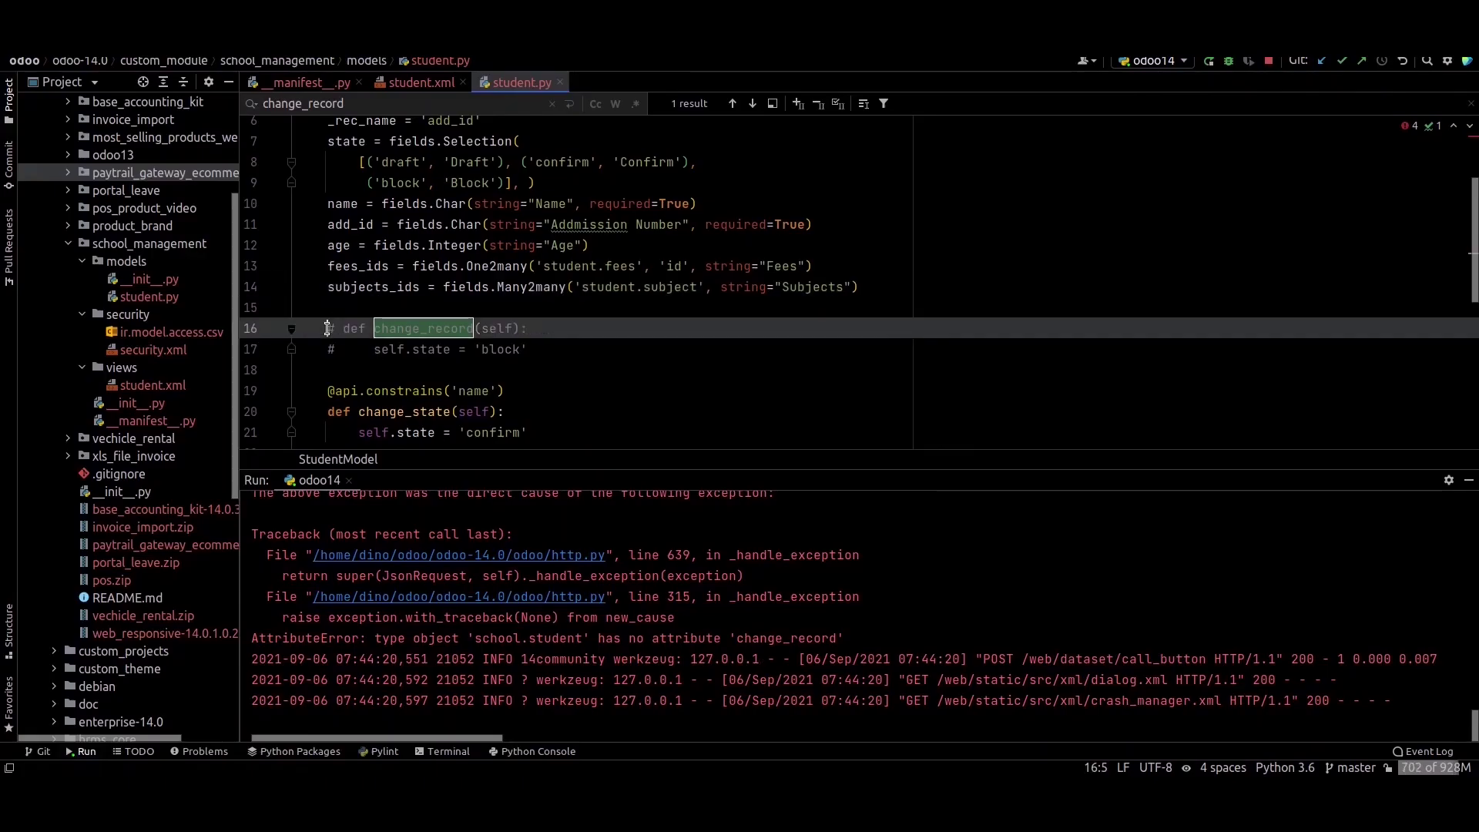
key("ctrl+slash")
key("ctrl+slash")
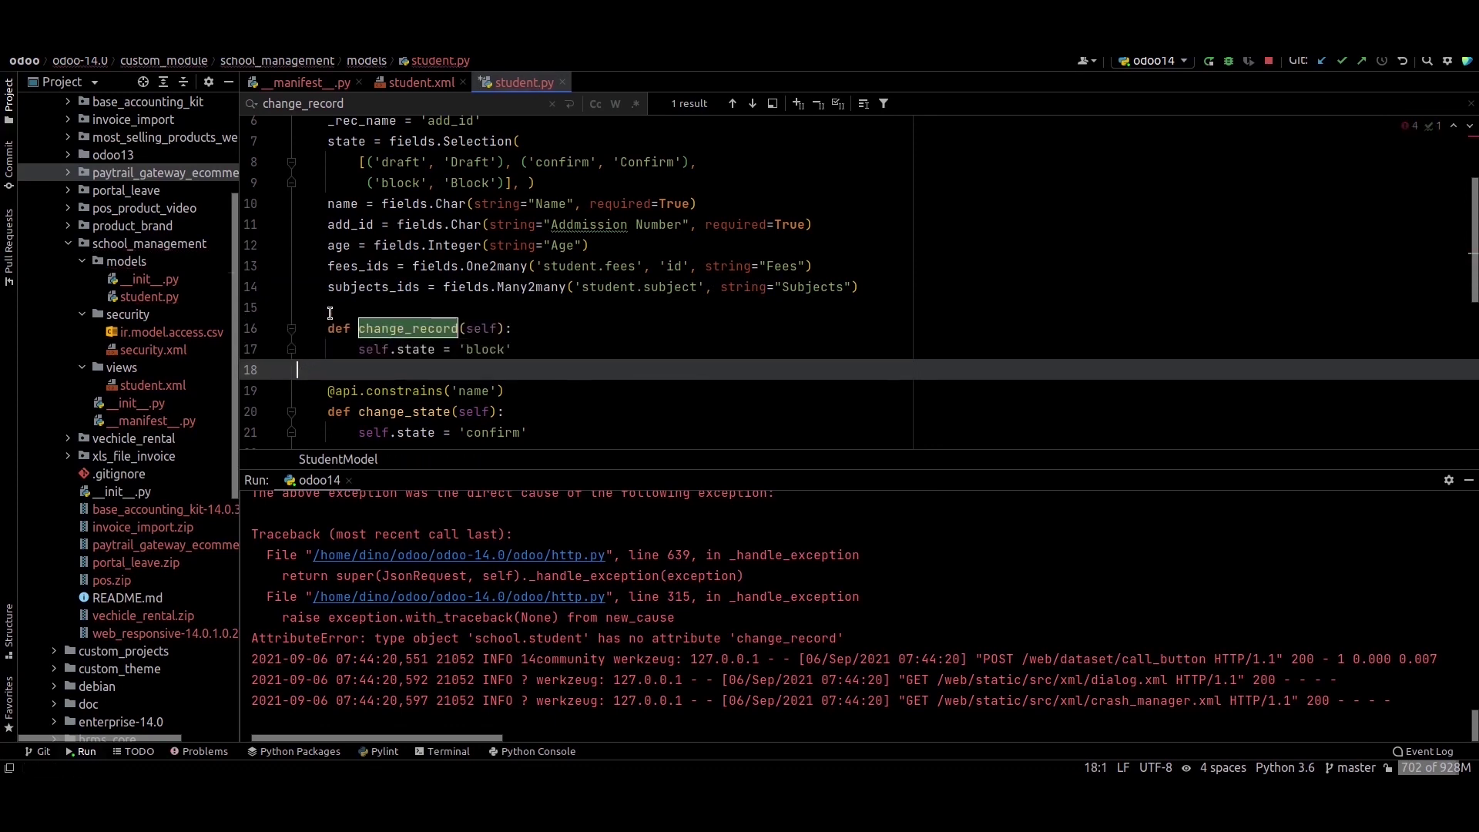
Open student.xml and place the caret on the arch field line
left_click(422, 84)
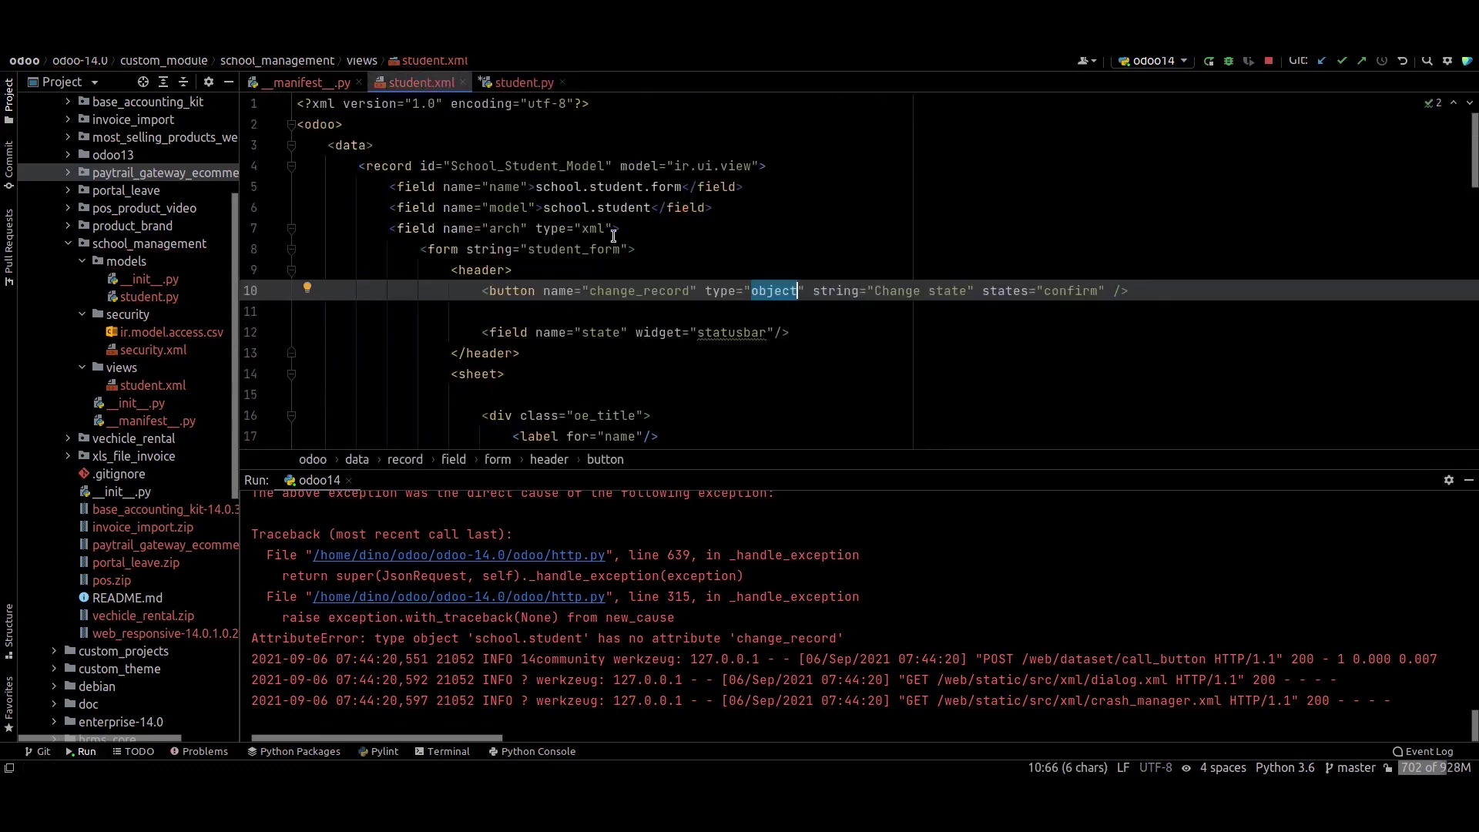
left_click(522, 141)
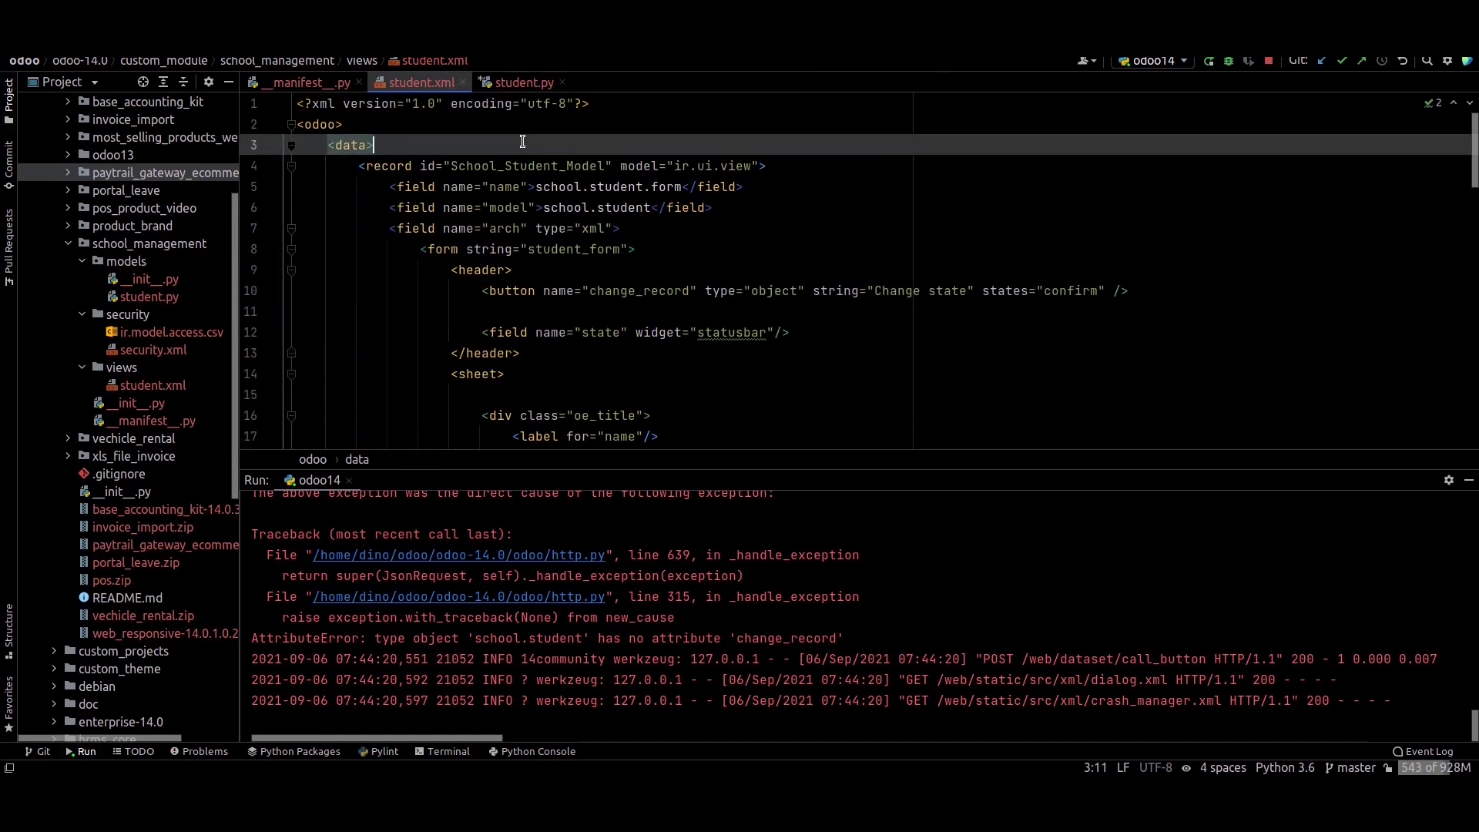
left_click(529, 228)
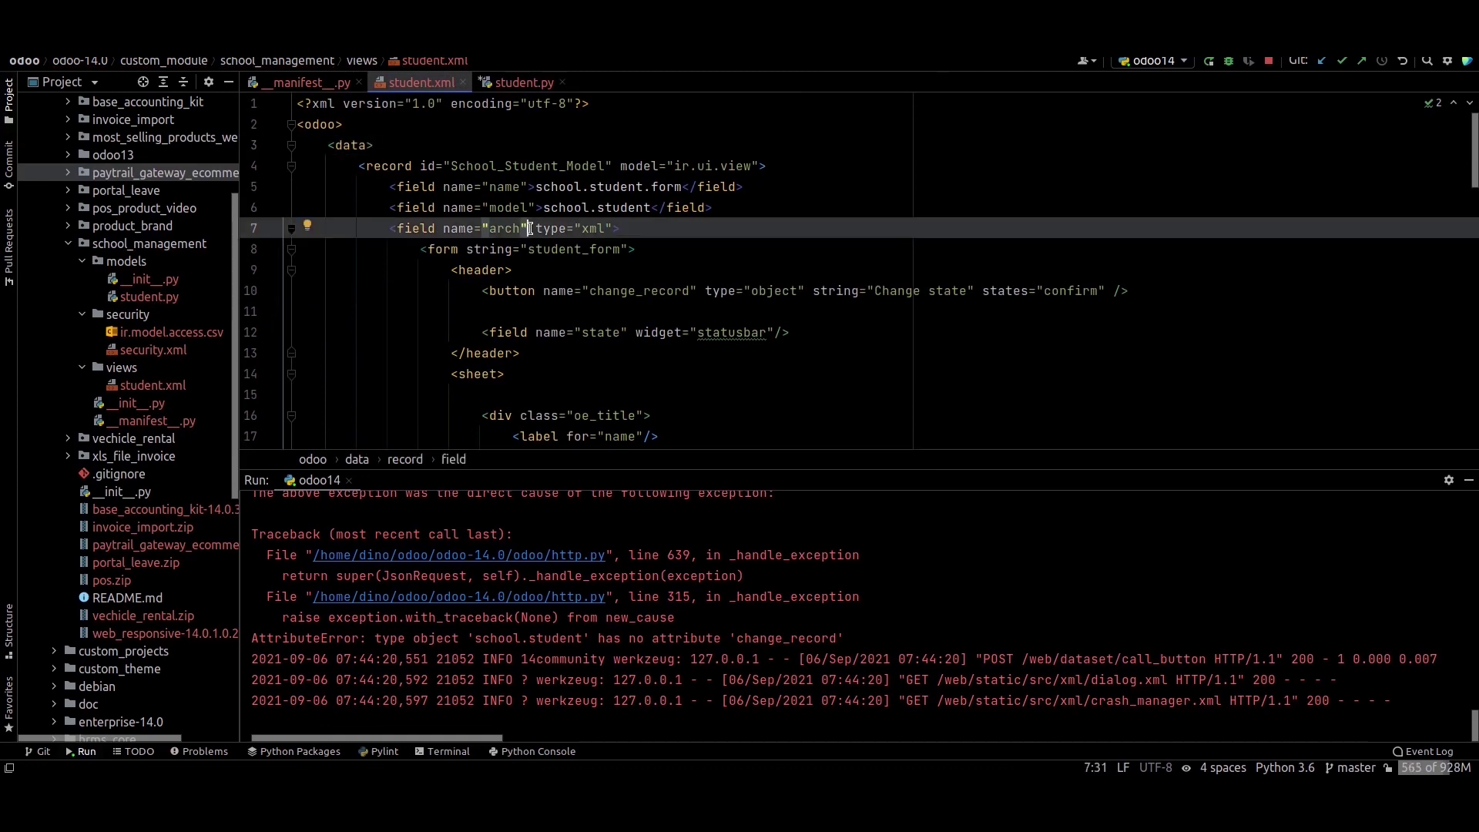